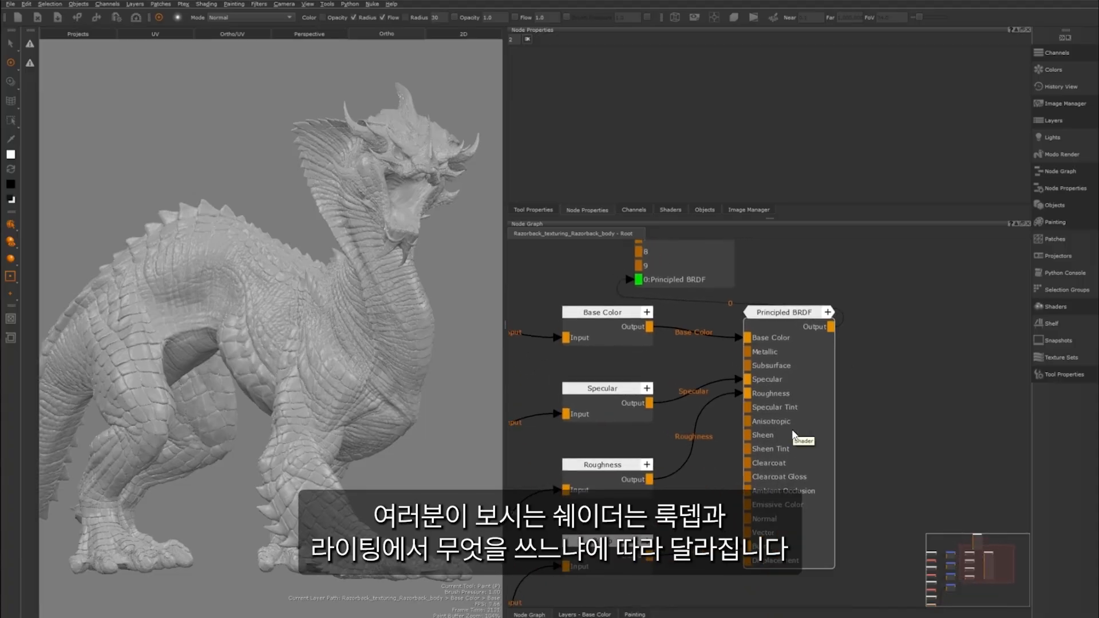
Move the Viewer node up and away from the Principled BRDF shader node.
middle_click_drag(791, 406, 817, 433)
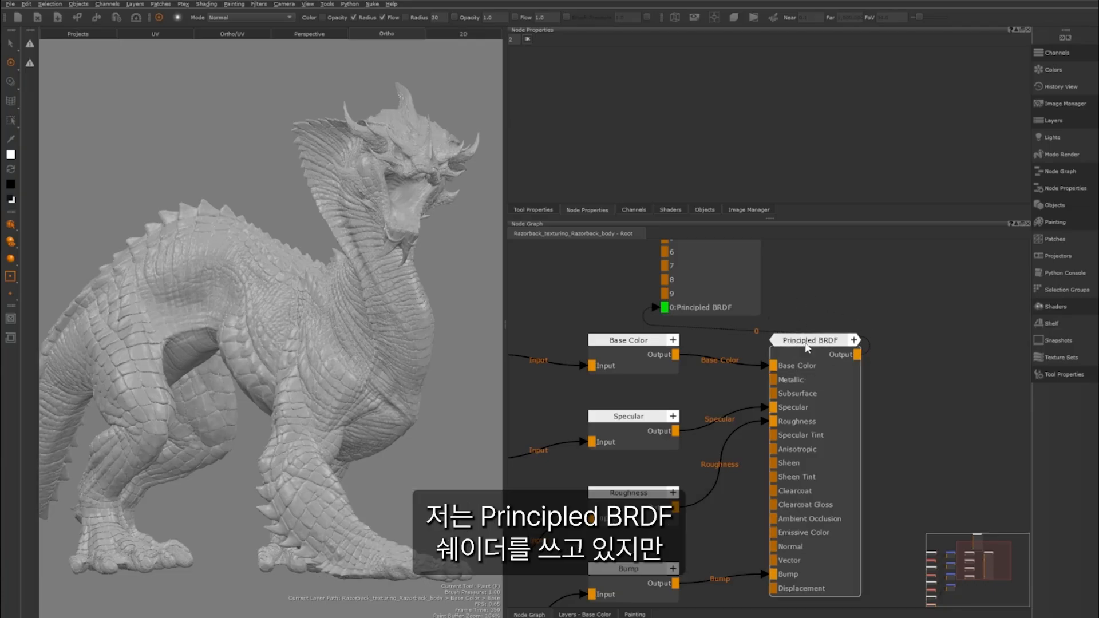
scroll(801, 304, "down", 5)
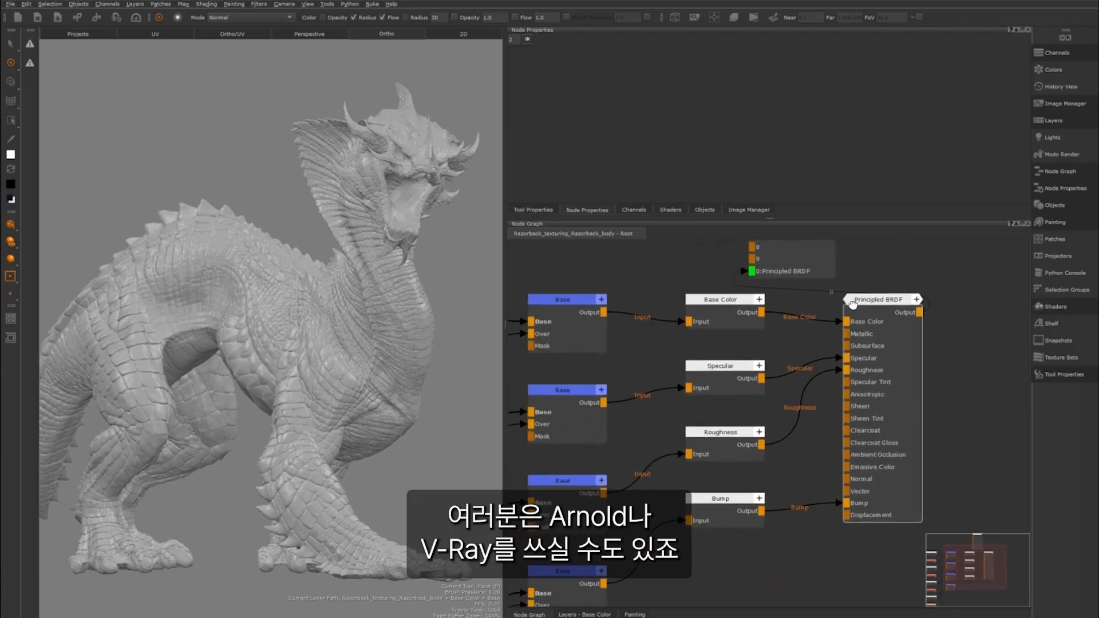
left_click_drag(786, 293, 887, 250)
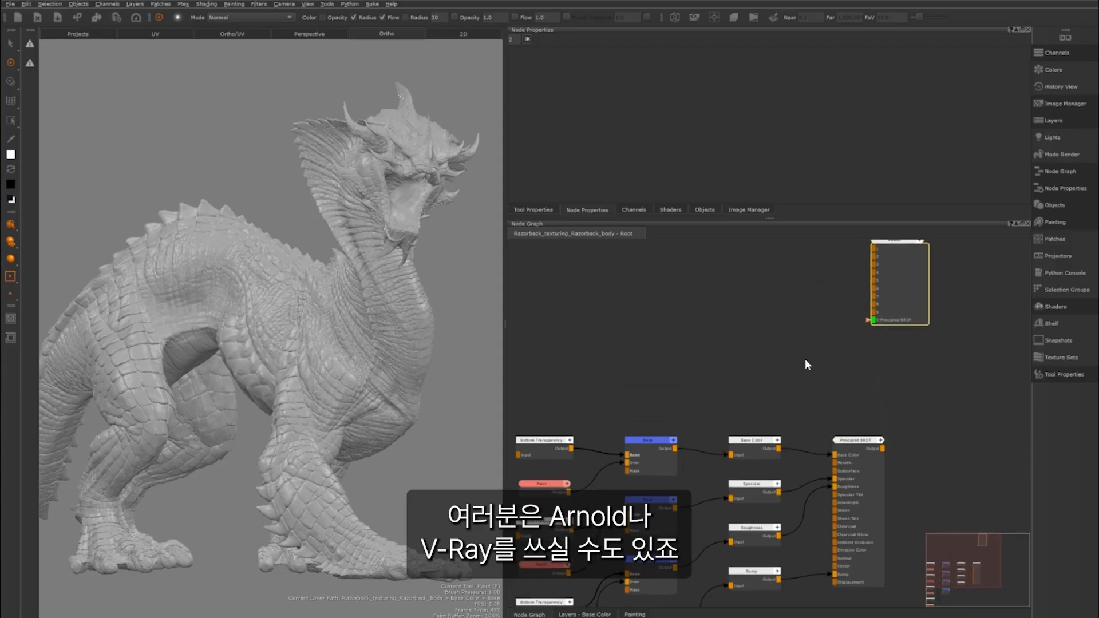
Examine the Base Color, Specular, Roughness and Bump channel nodes connected to the Principled BRDF shader.
middle_click_drag(758, 486, 724, 403)
left_click(668, 319)
left_click_drag(671, 324, 778, 521)
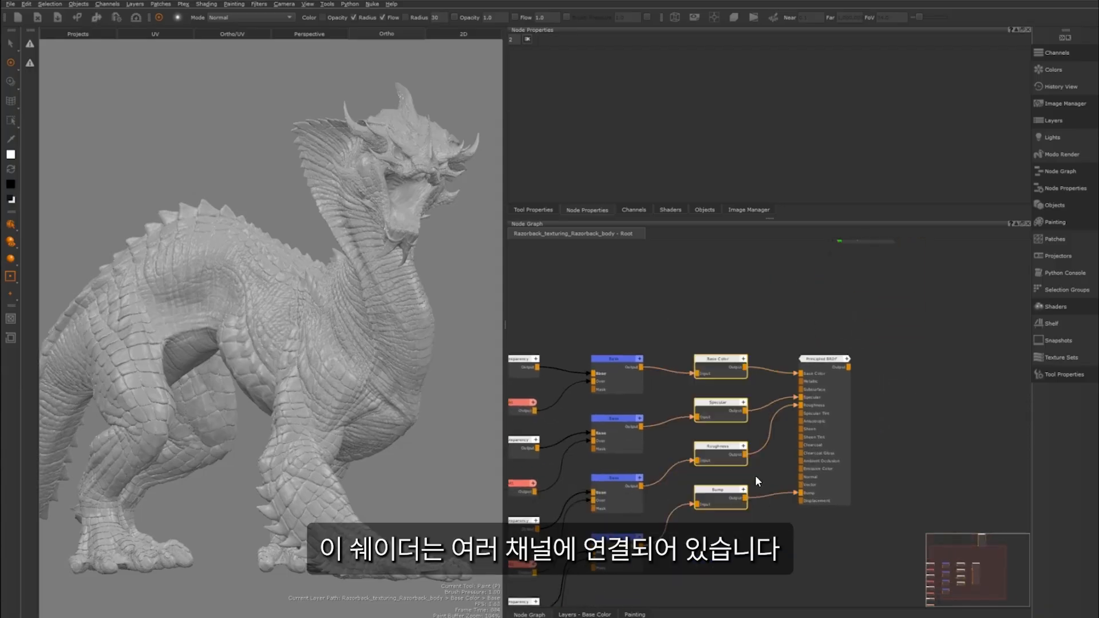
scroll(757, 477, "up", 3)
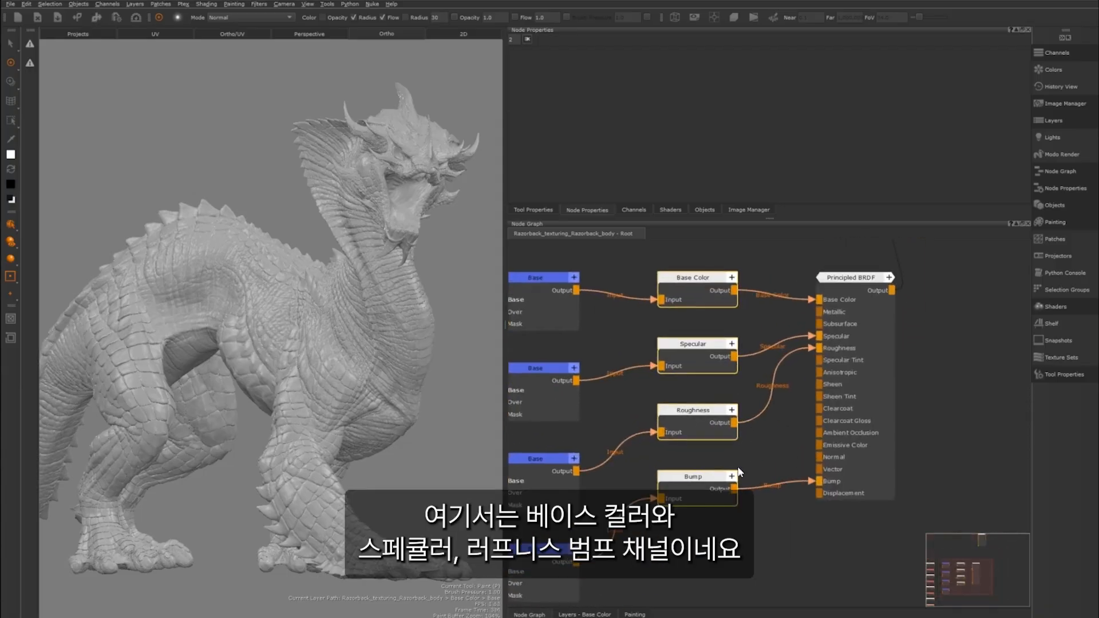
left_click(744, 533)
middle_click_drag(719, 409, 748, 449)
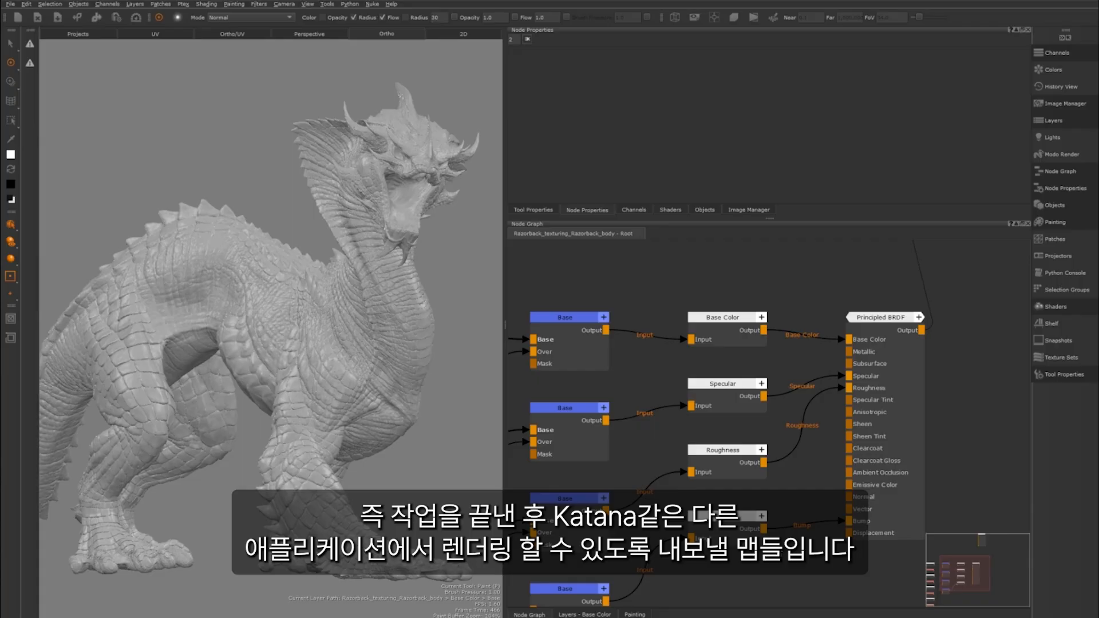
Open the channel Export Manager and shift its window aside.
left_click(107, 5)
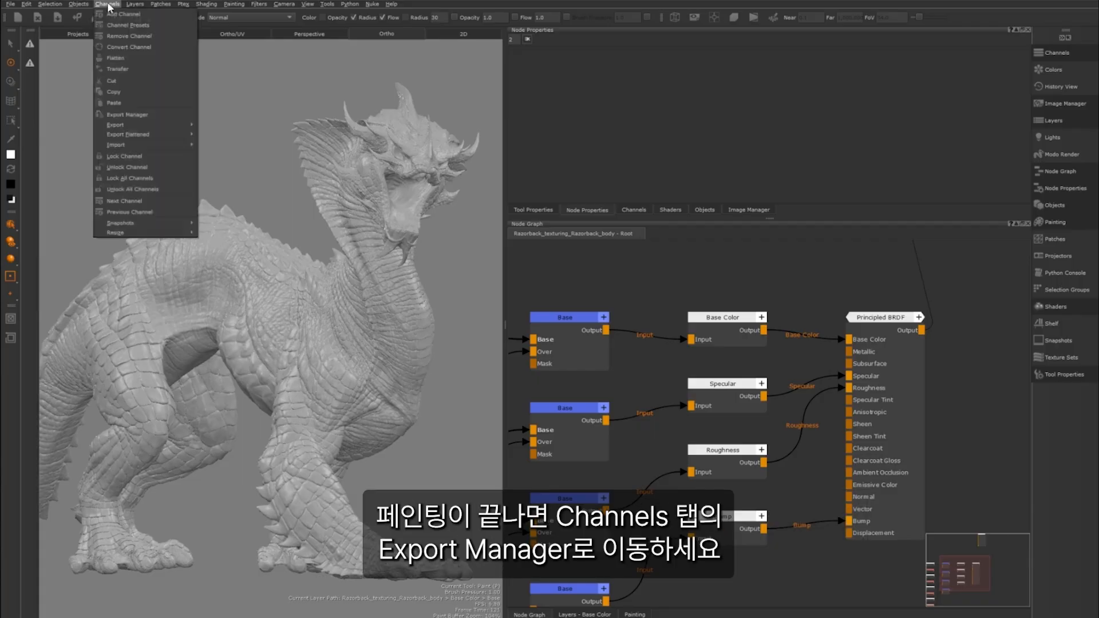
left_click(116, 115)
left_click_drag(454, 167, 258, 32)
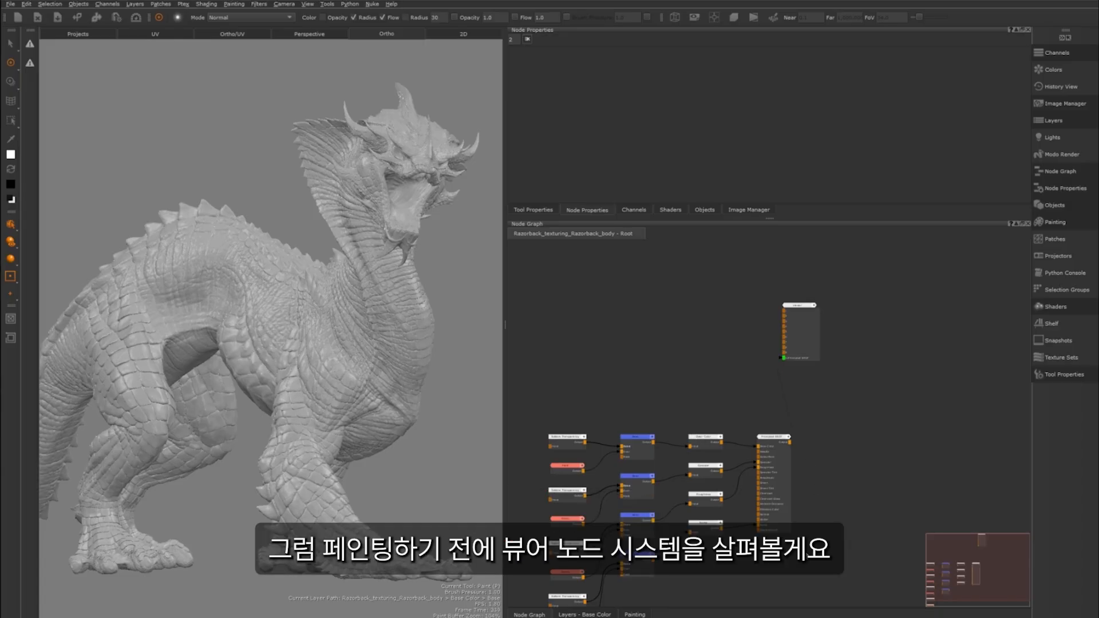
Move the Viewer node beside the Principled BRDF shader node, on its output side.
scroll(778, 417, "up", 4)
middle_click_drag(777, 412, 713, 485)
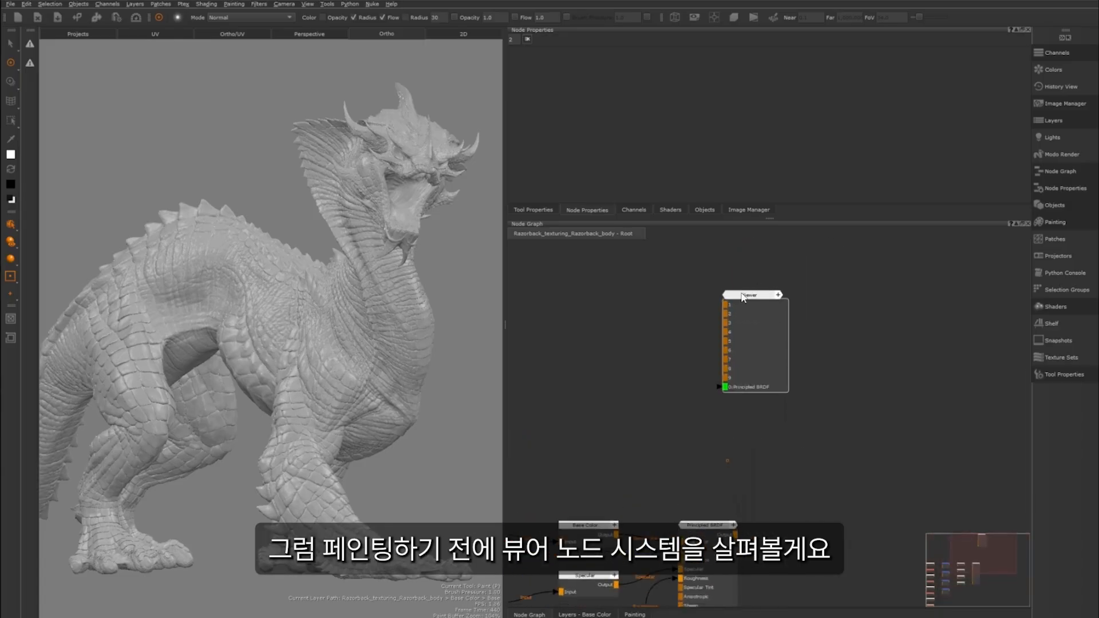
left_click_drag(744, 298, 908, 441)
middle_click_drag(911, 443, 789, 337)
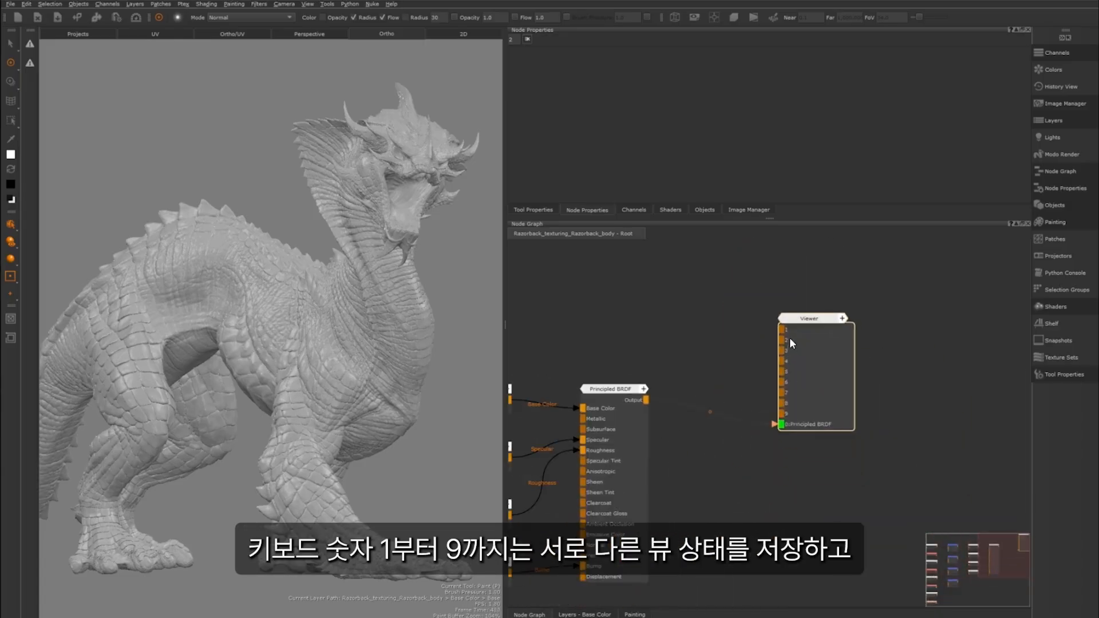
Assign the Principled BRDF shader to Viewer input 1 and the Base Color channel to Viewer input 2.
scroll(789, 337, "up", 5)
scroll(789, 337, "down", 3)
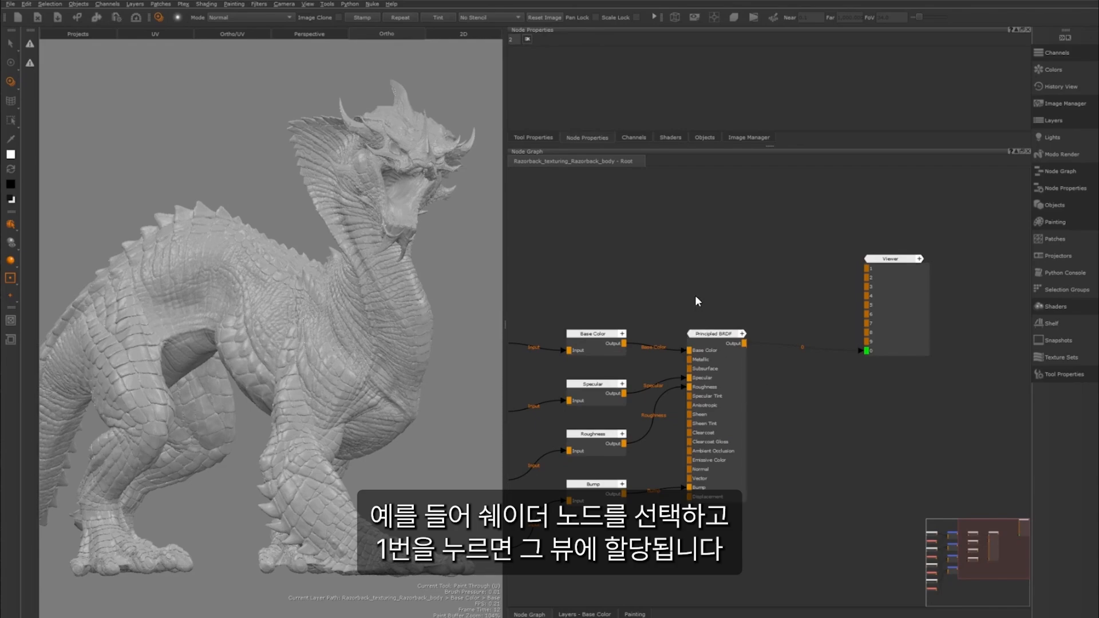
left_click(710, 335)
key("1")
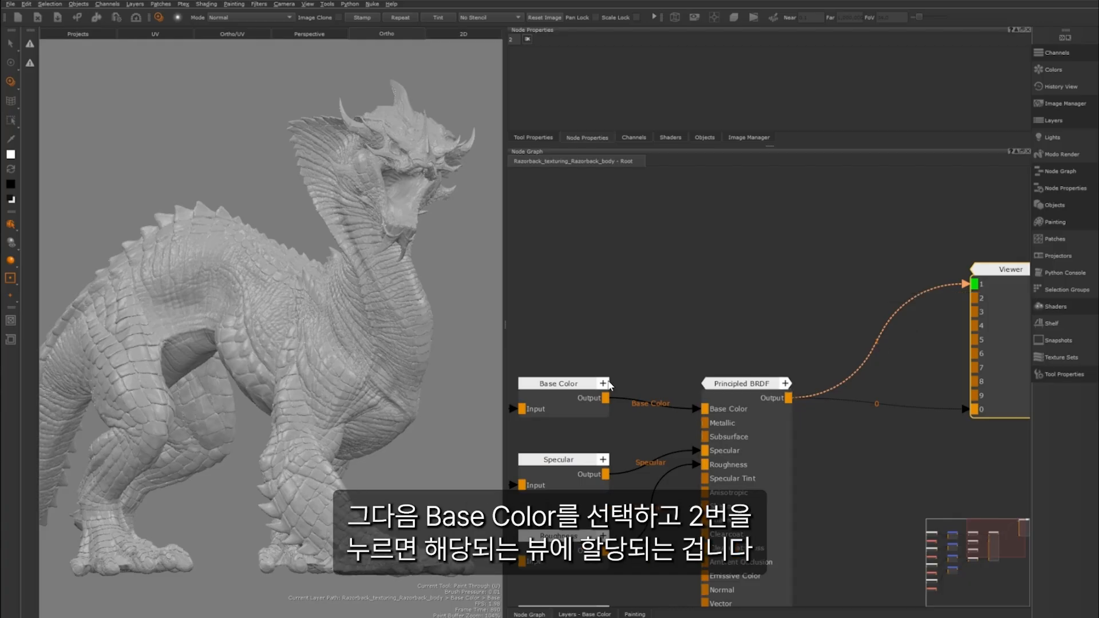
left_click(569, 396)
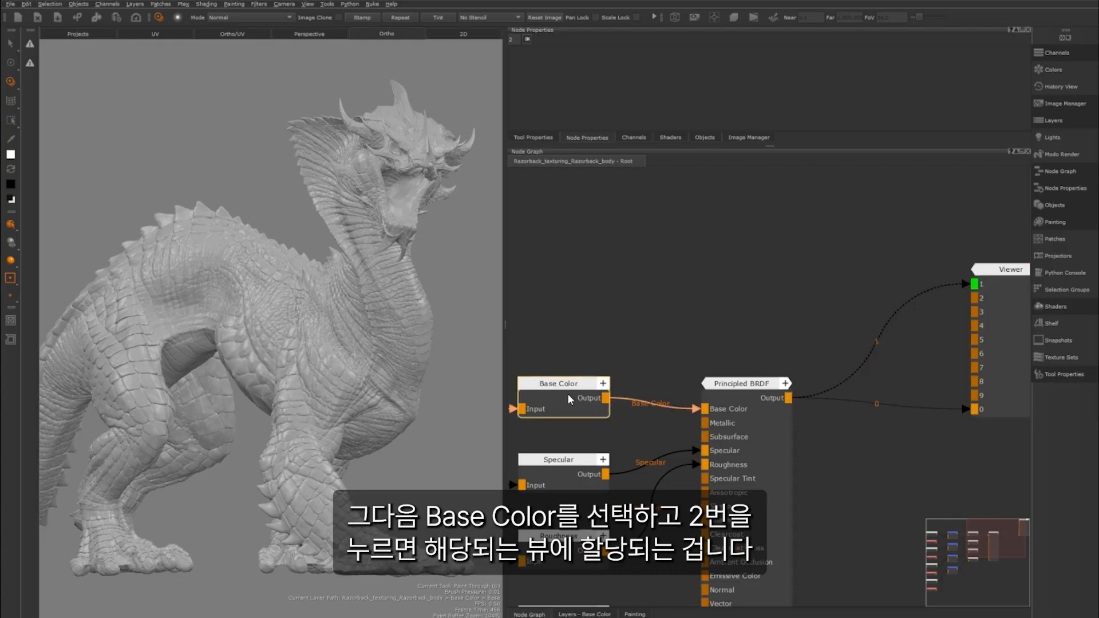
key("2")
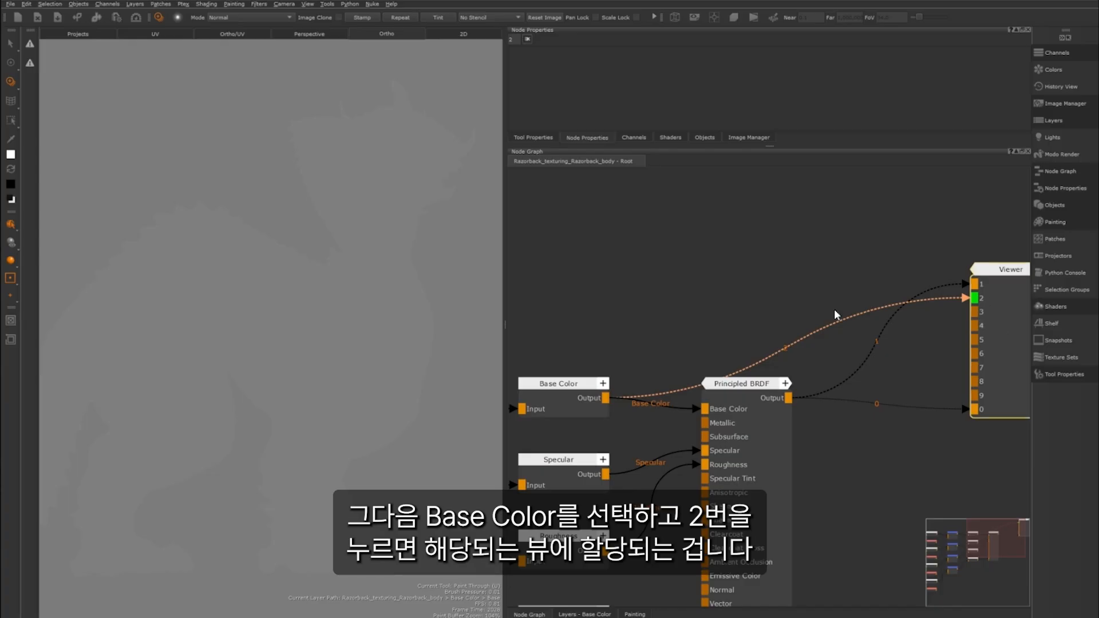
Deselect all nodes and compare Viewer inputs 1 and 2 on the model, finishing on input 1.
left_click_drag(622, 200, 767, 261)
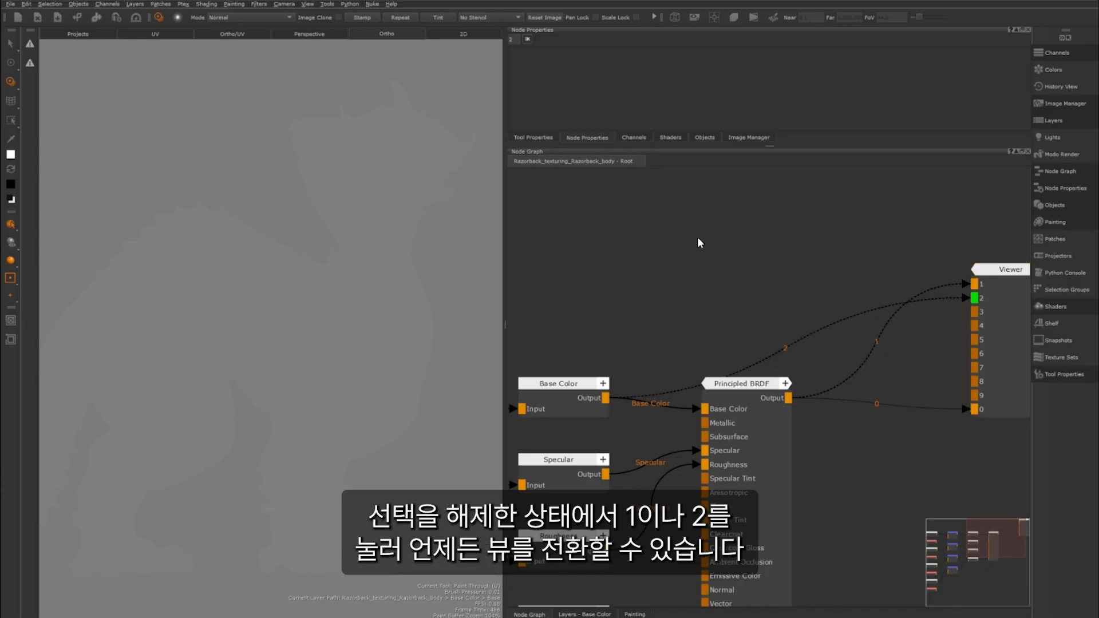
key("1")
key("2")
key("1")
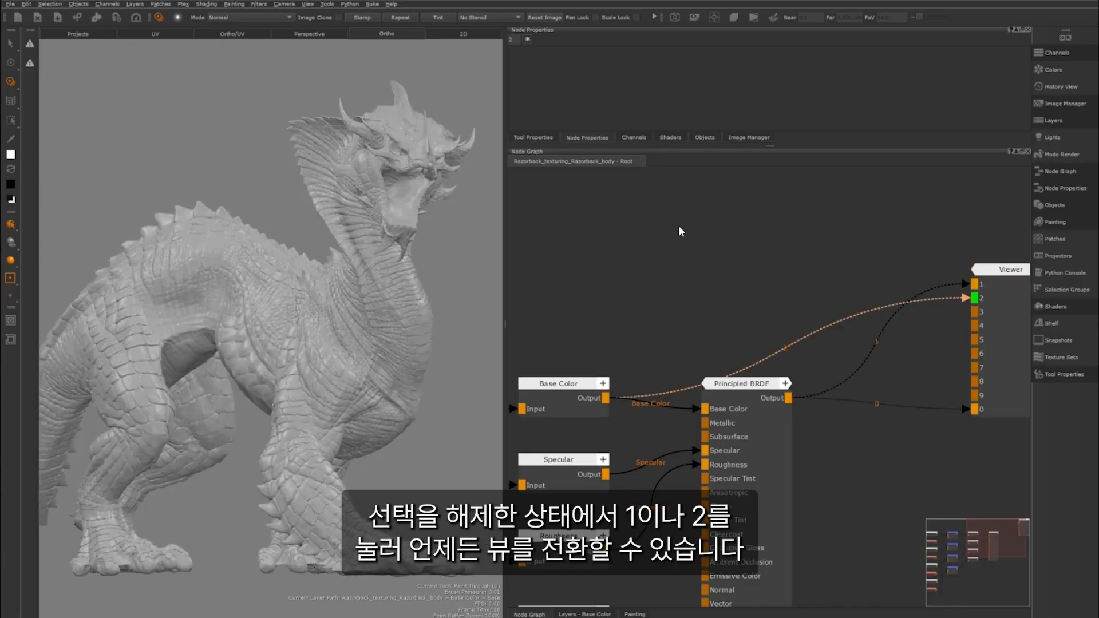
key("2")
key("1")
key("2")
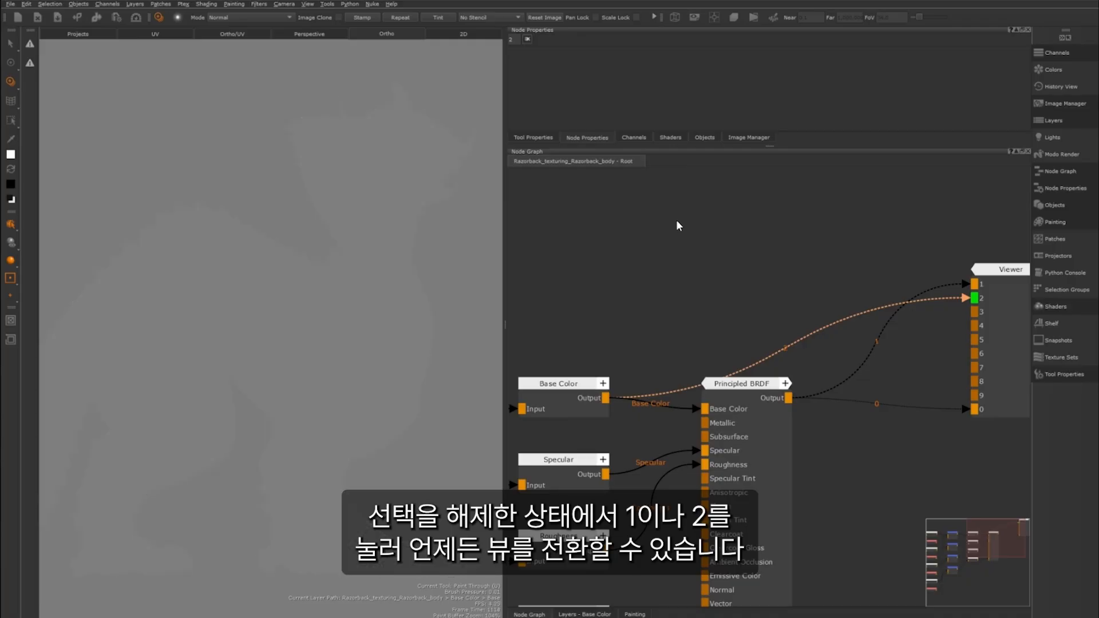
key("1")
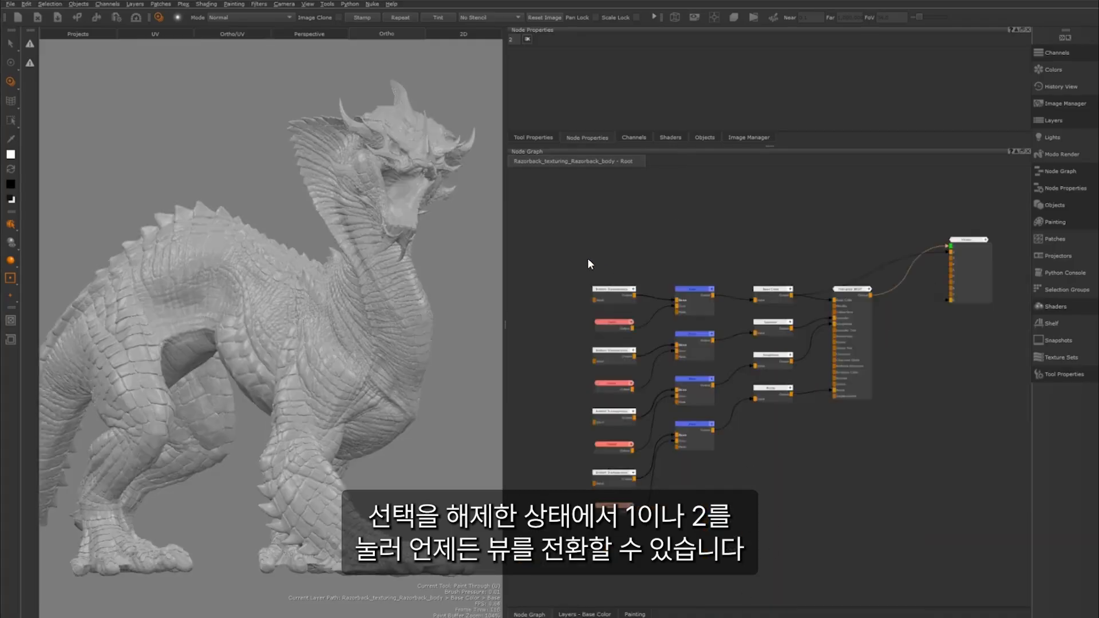
Delete all the Bottom Transparency, paint and blue Base merge nodes feeding the four channels.
left_click_drag(539, 233, 727, 541)
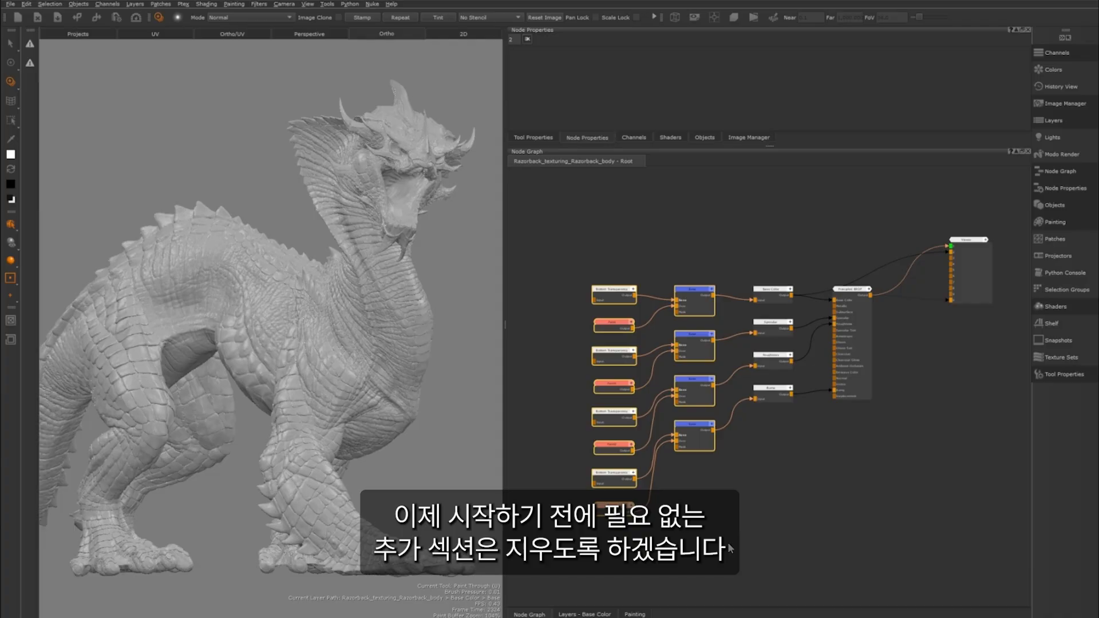
key("Delete")
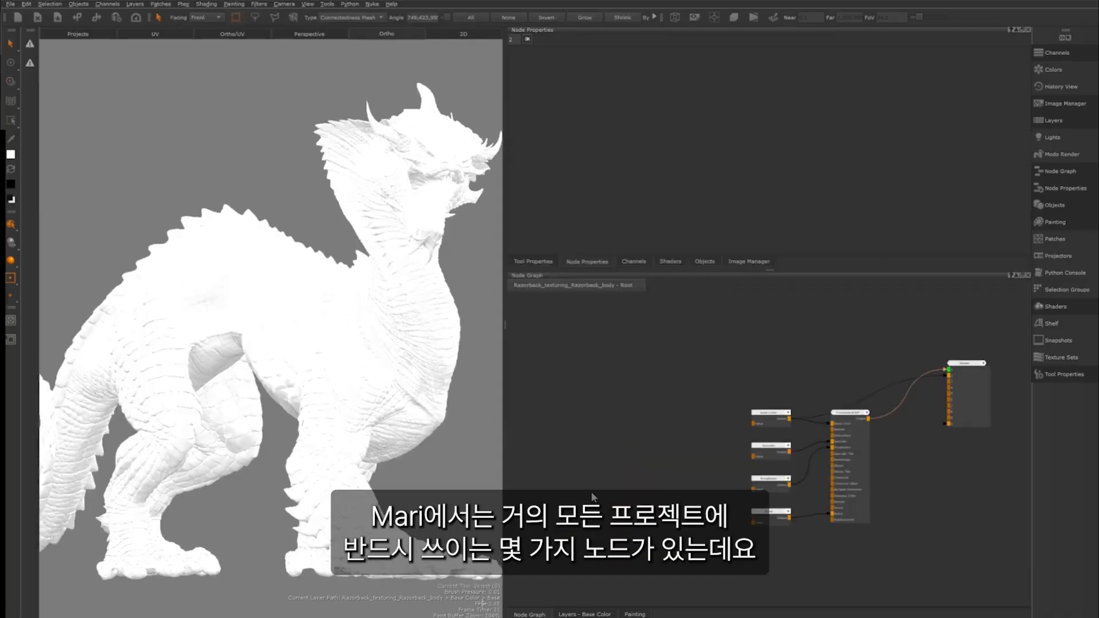
Browse the list of available nodes in the node creation prompt, then dismiss it without creating one.
middle_click_drag(608, 508, 622, 498)
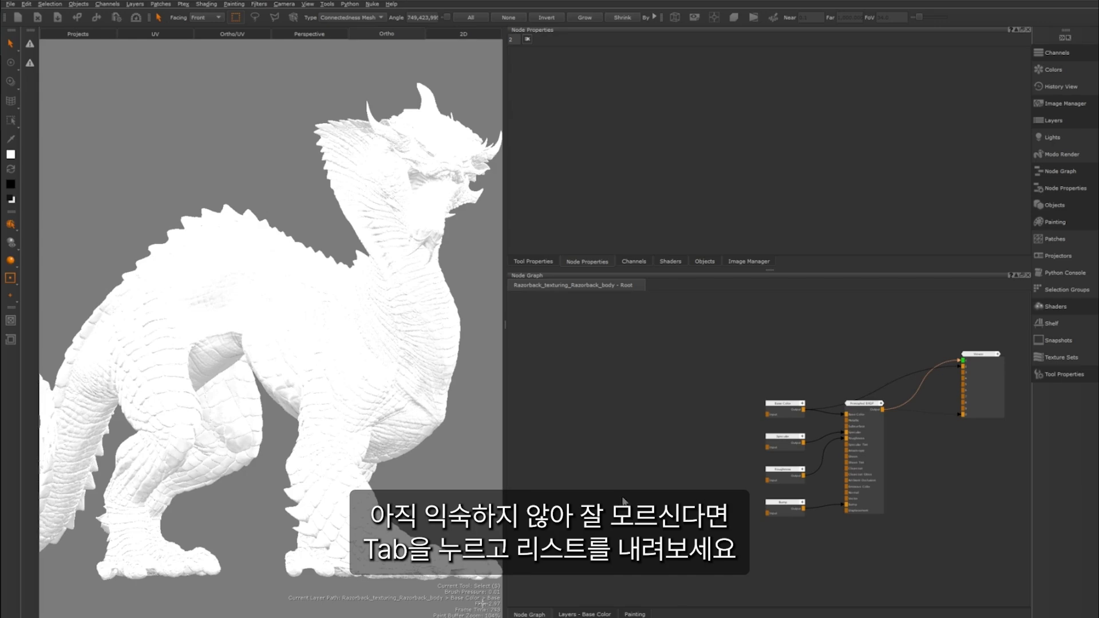
scroll(624, 502, "up", 3)
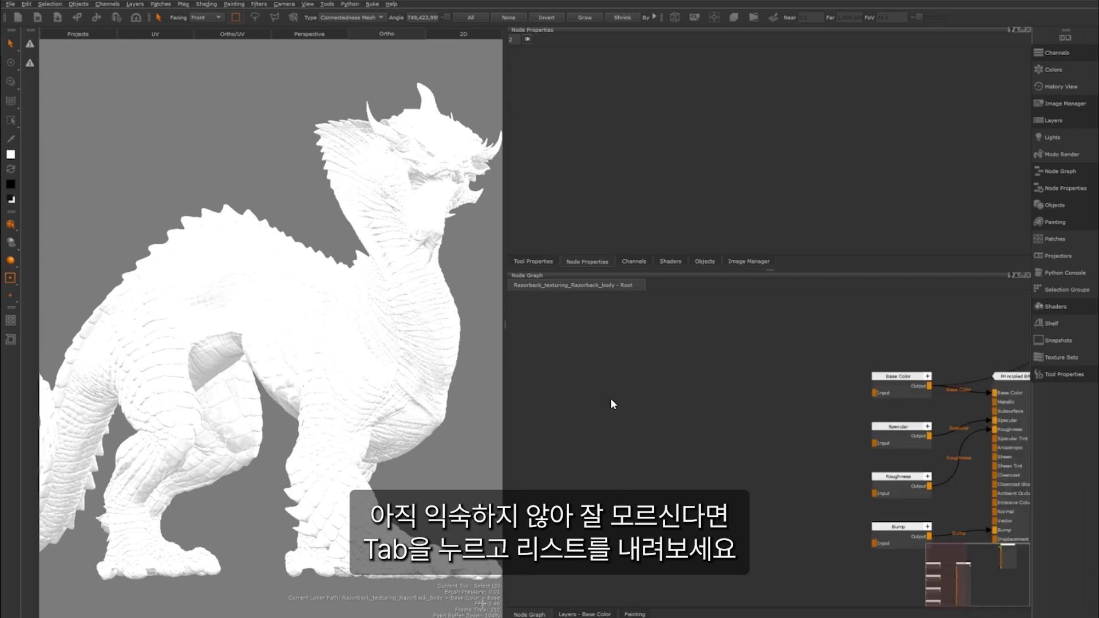
key("Tab")
left_click(723, 410)
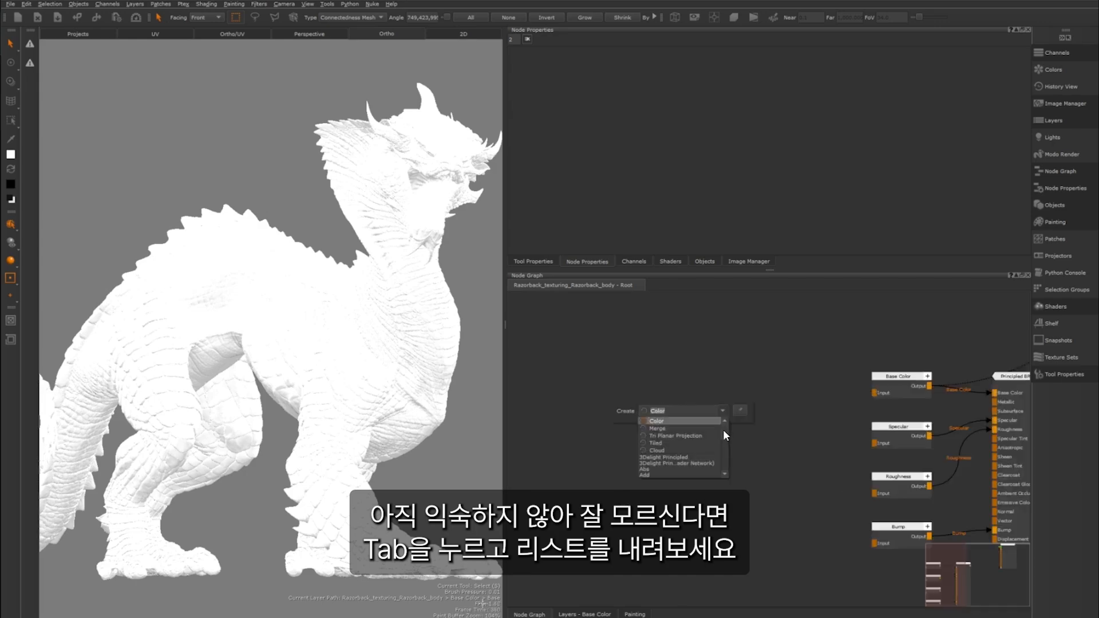
mouse_move(723, 429)
left_mouse_down()
mouse_move(722, 467)
mouse_move(723, 436)
left_mouse_up()
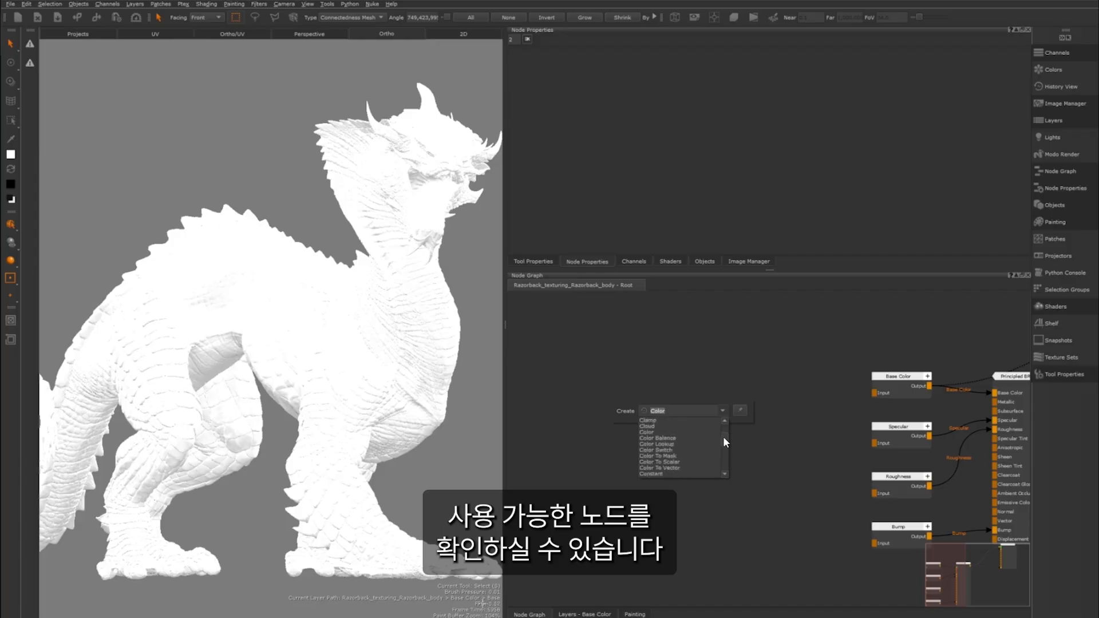
left_click(708, 354)
left_click(706, 355)
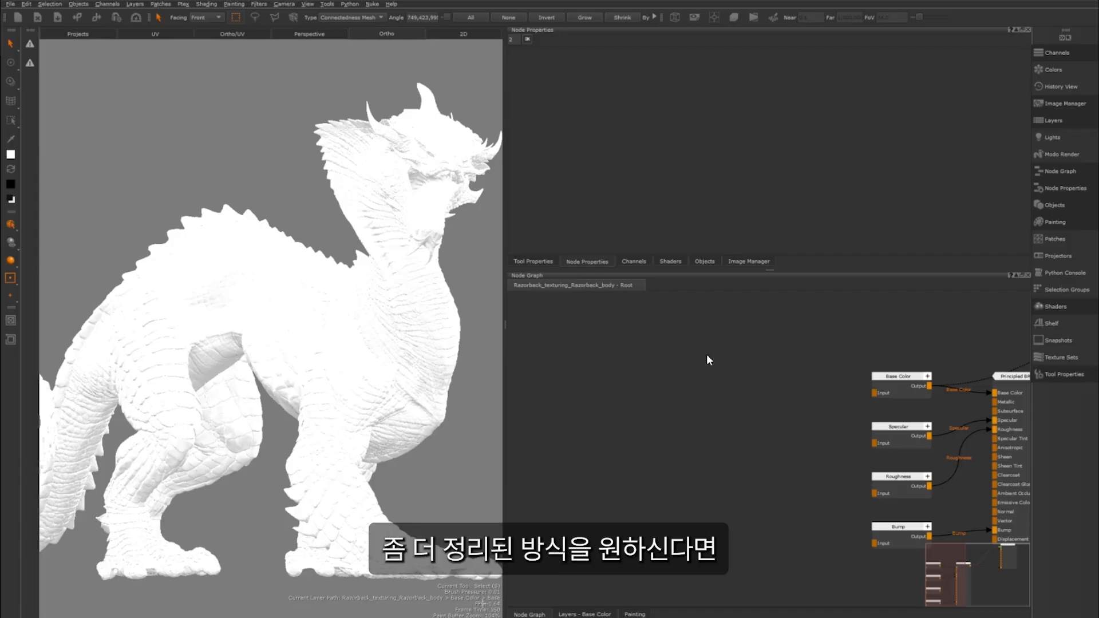
Browse the node categories available for adding to the node graph, without adding a node.
right_click(699, 383)
mouse_move(719, 418)
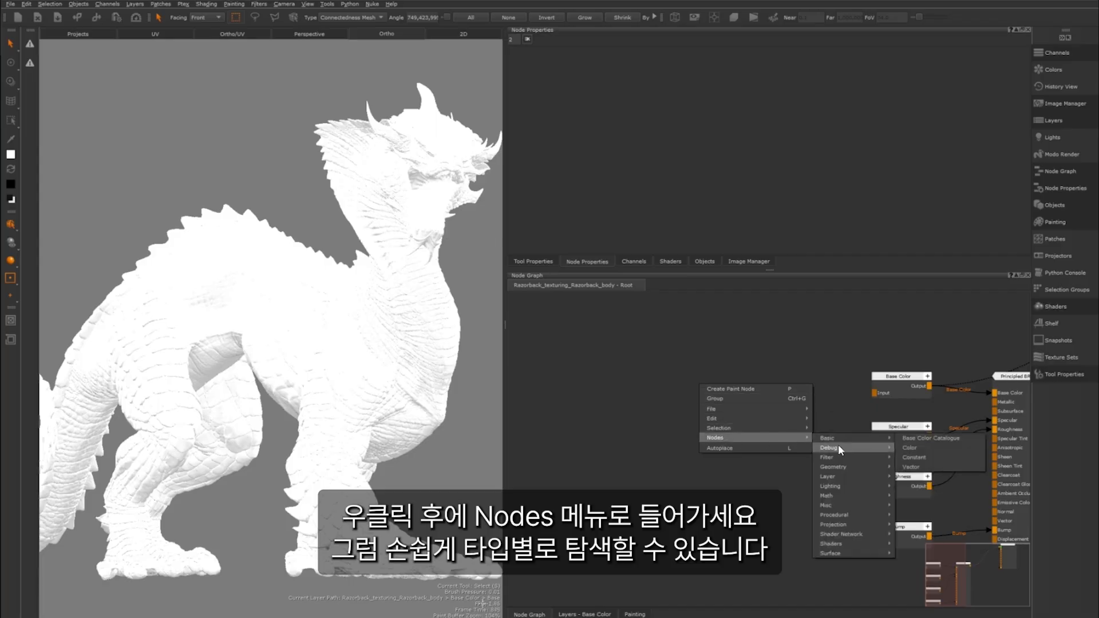
mouse_move(839, 543)
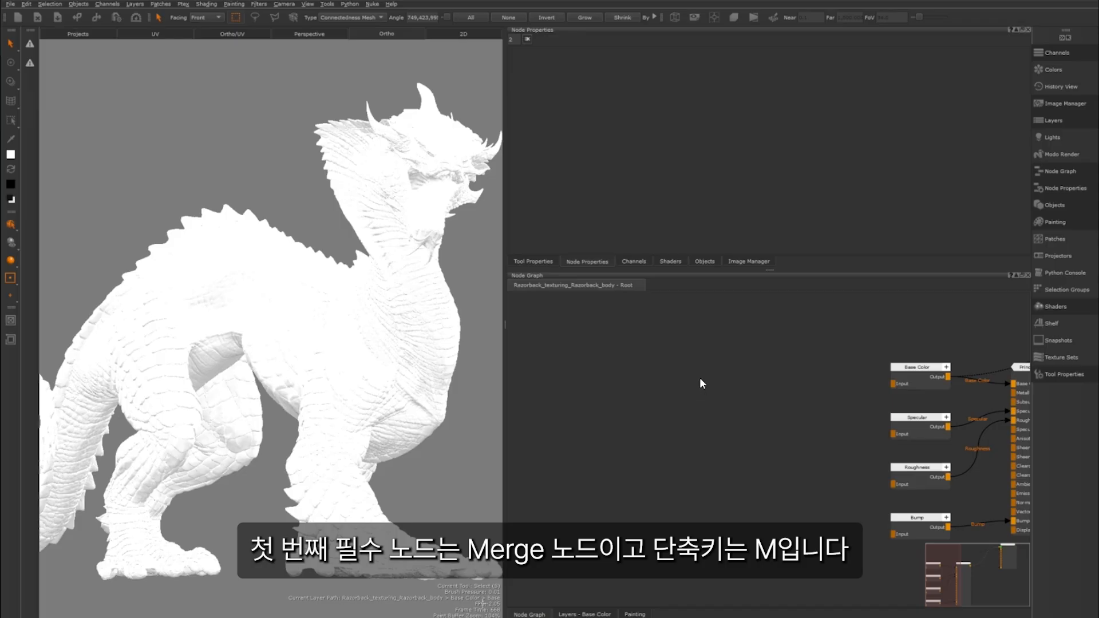
Add a Merge node in the empty area before the channel nodes' inputs.
key("m")
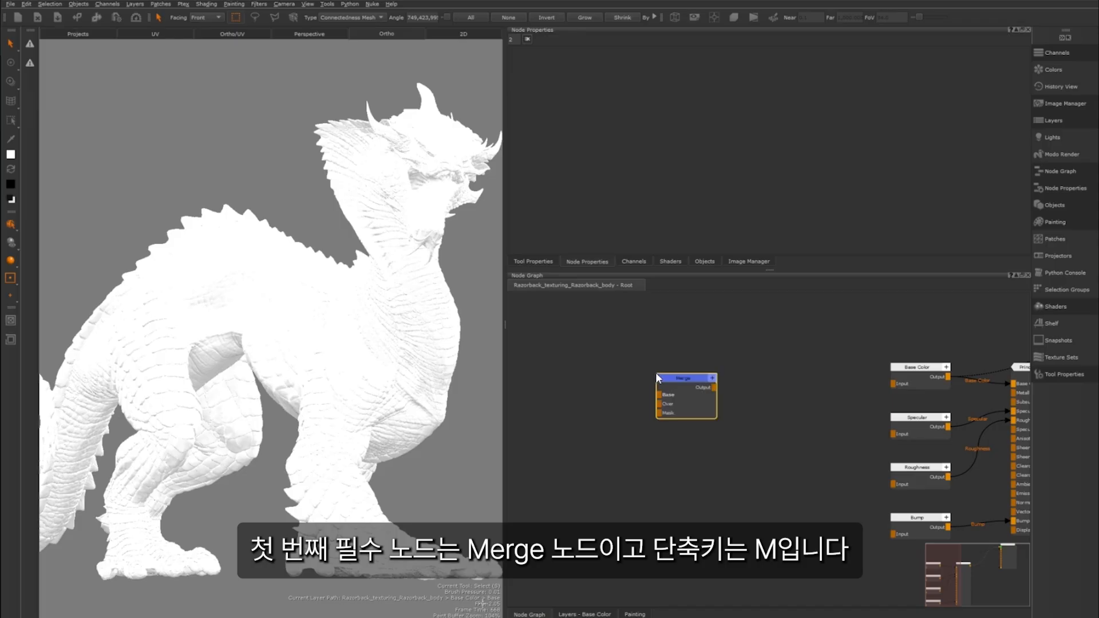
scroll(673, 380, "up", 4)
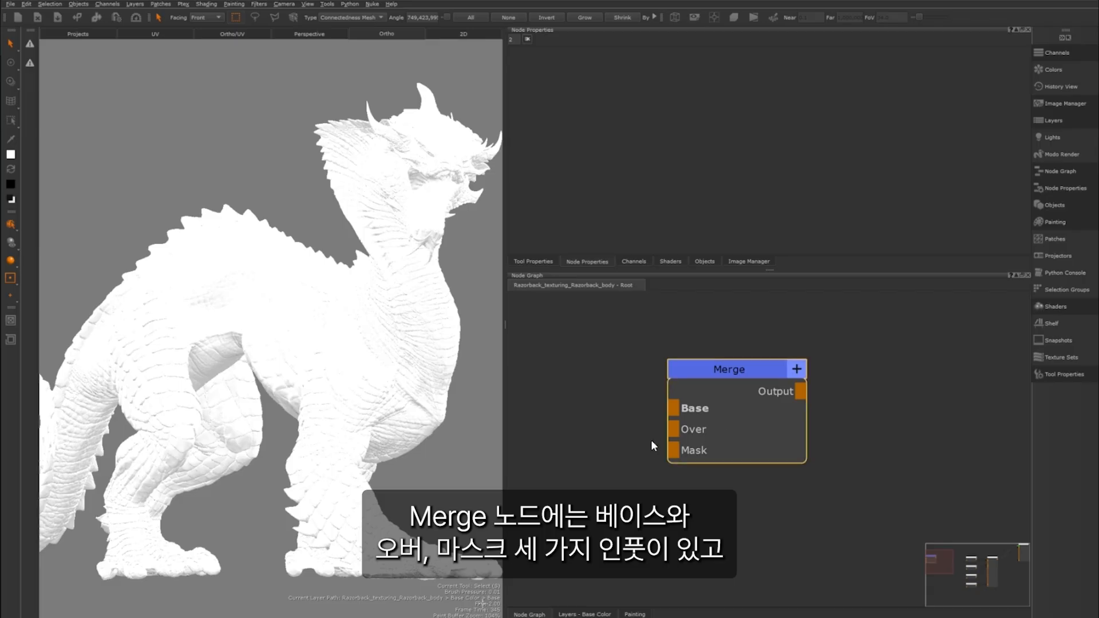
scroll(656, 395, "down", 2)
middle_click_drag(632, 384, 660, 406)
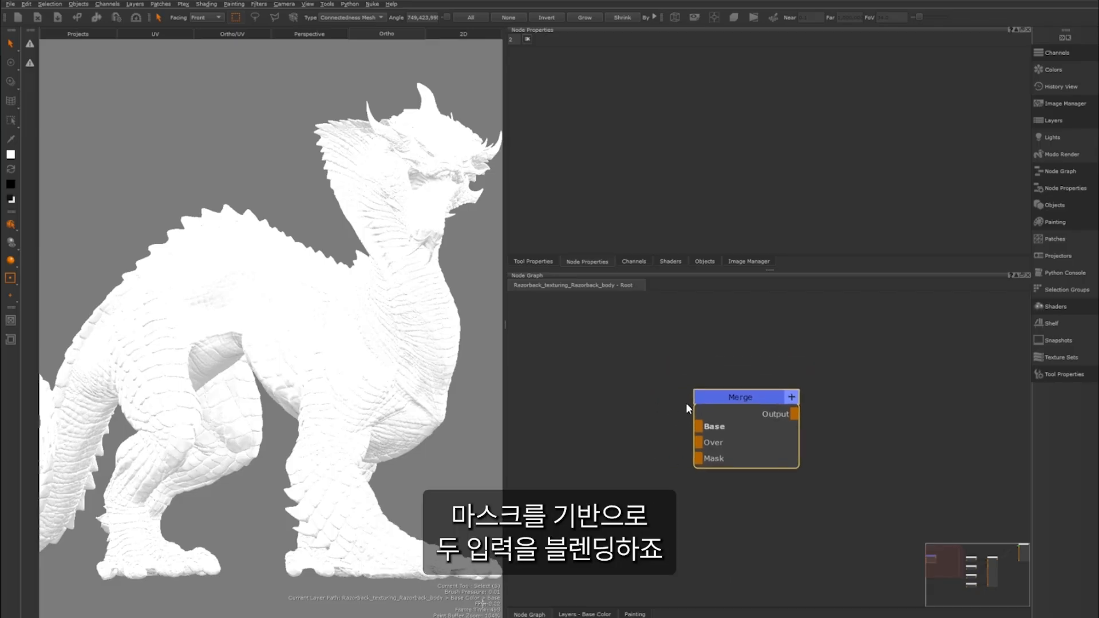
Create a Color node and place it on the input side of the Merge node.
key("Tab")
type("color")
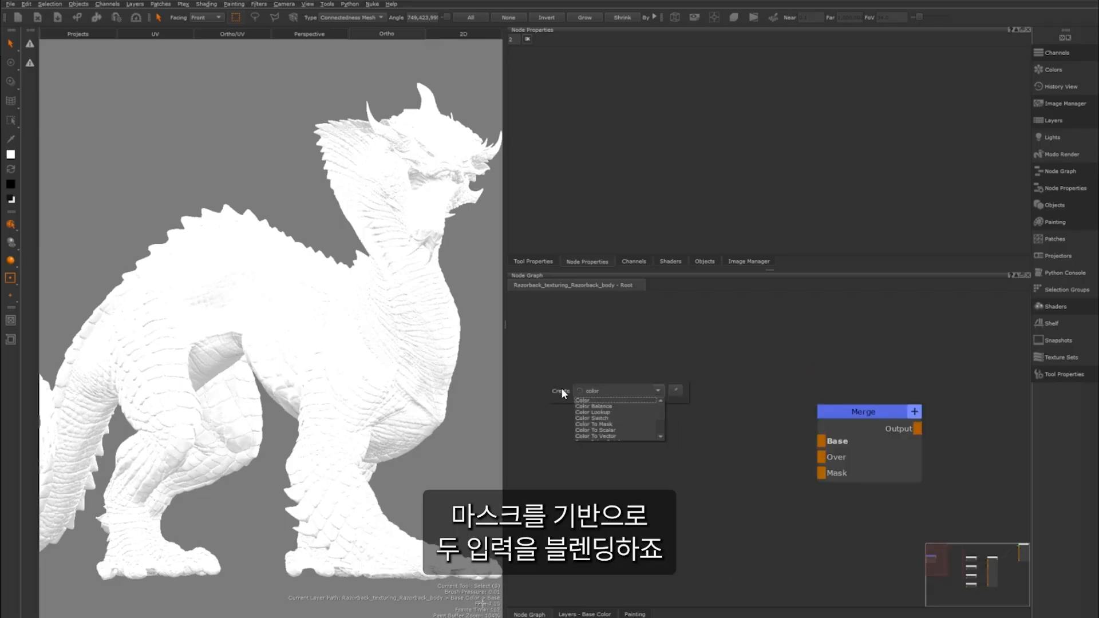
left_click(590, 400)
left_click_drag(604, 387, 624, 419)
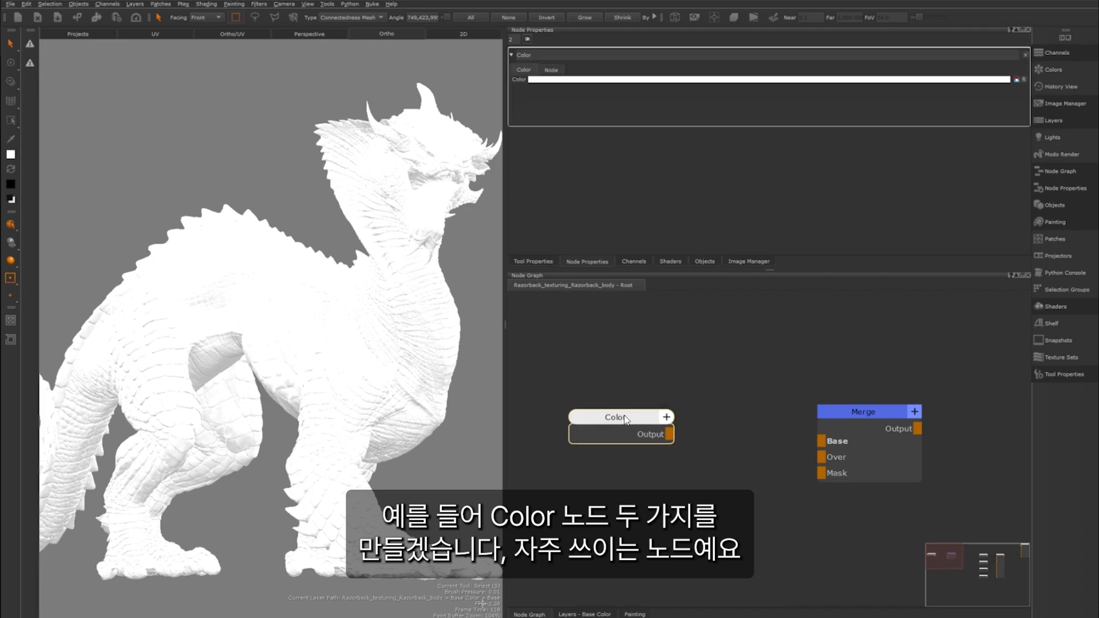
Assign the Color node to Viewer input 1 and set its color to dark green.
key("1")
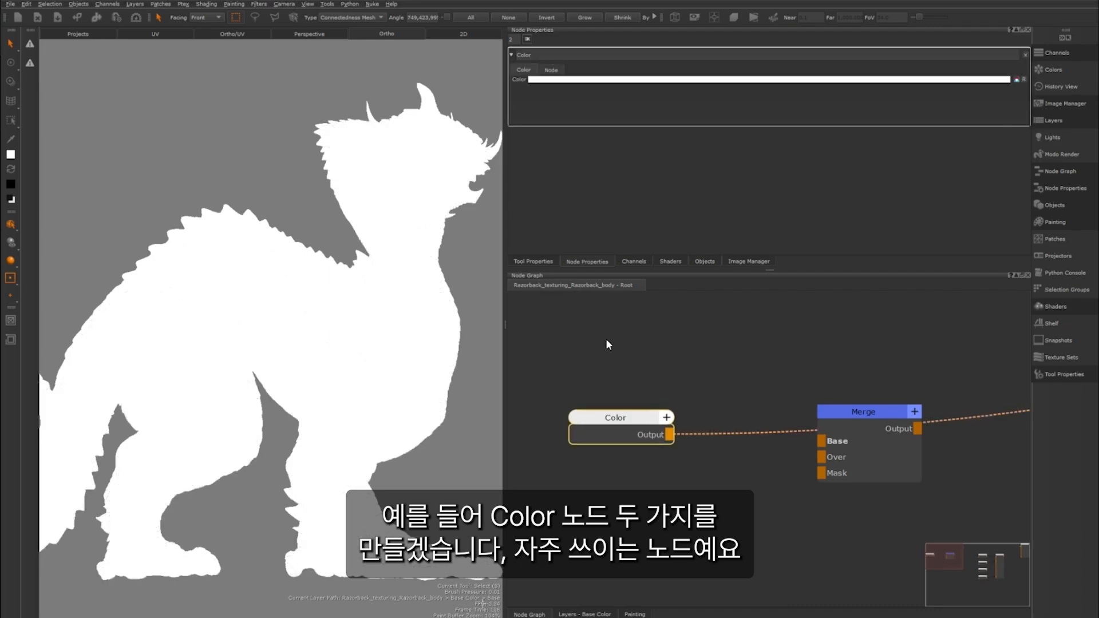
left_click(635, 80)
left_click(532, 358)
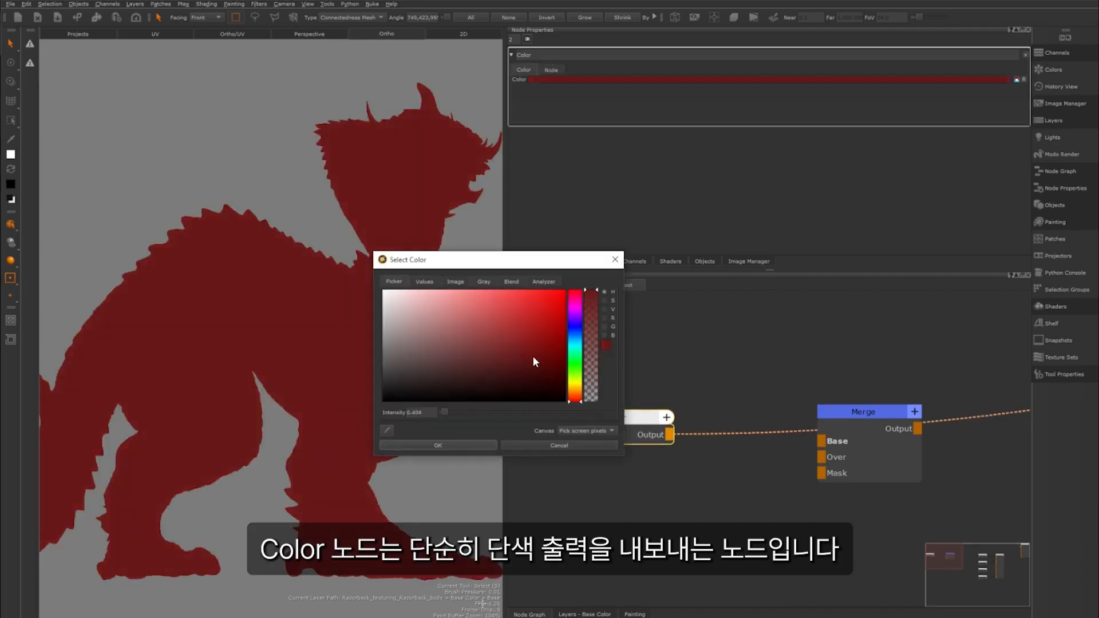
left_click(572, 366)
left_click(572, 378)
left_click(528, 375)
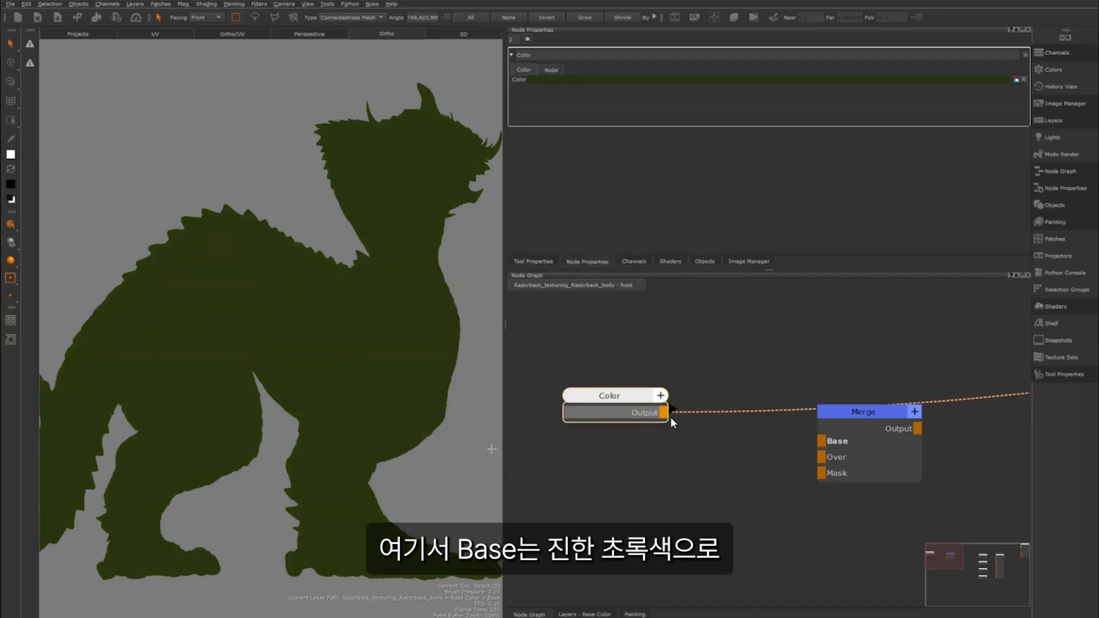
Connect the Color node to the Merge's Base input and give the second Color node on Over a lighter green.
left_click_drag(669, 433, 823, 442)
middle_click_drag(755, 498, 740, 433)
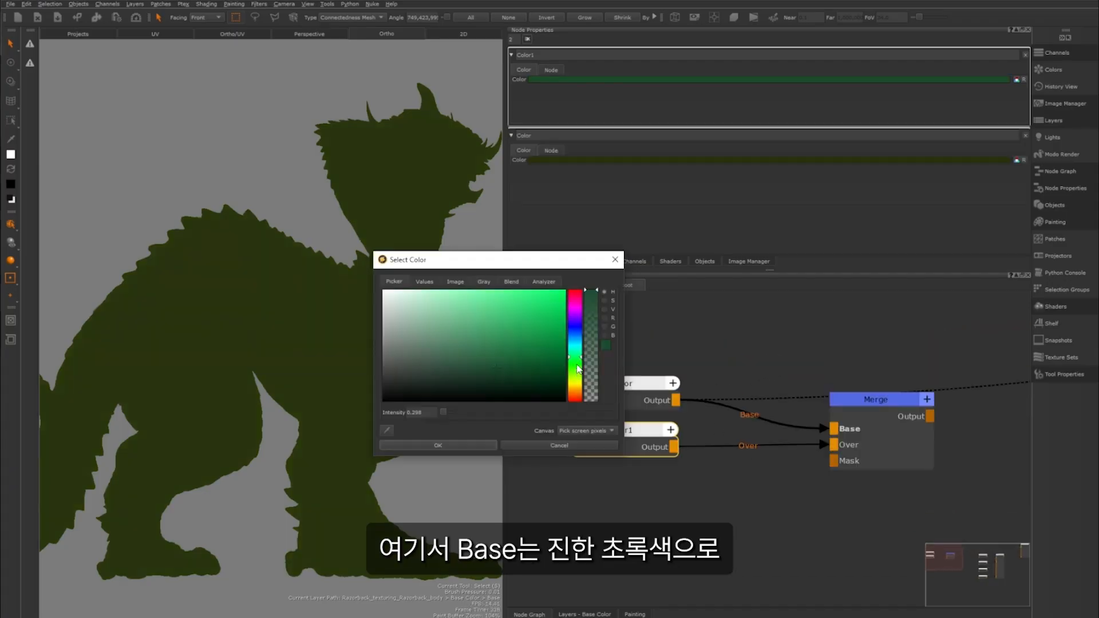
left_click(464, 448)
Create a Cloud node in the empty area below the Color1 node.
middle_click_drag(709, 475, 689, 416)
middle_click_drag(588, 443, 674, 408)
left_click(644, 456)
key("Tab")
type("c")
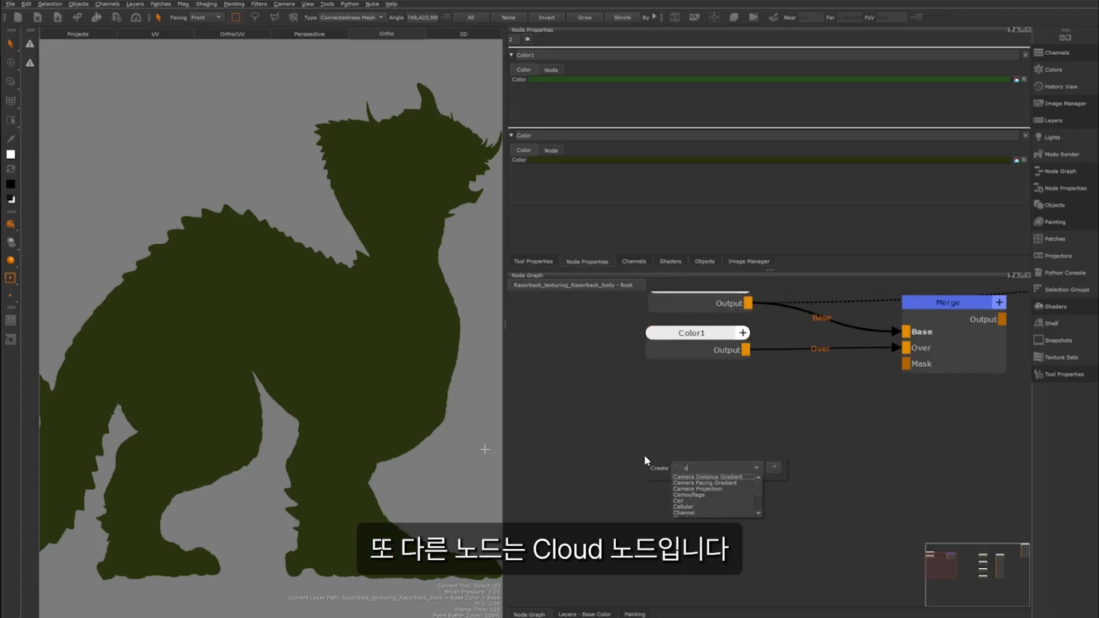
type("loud")
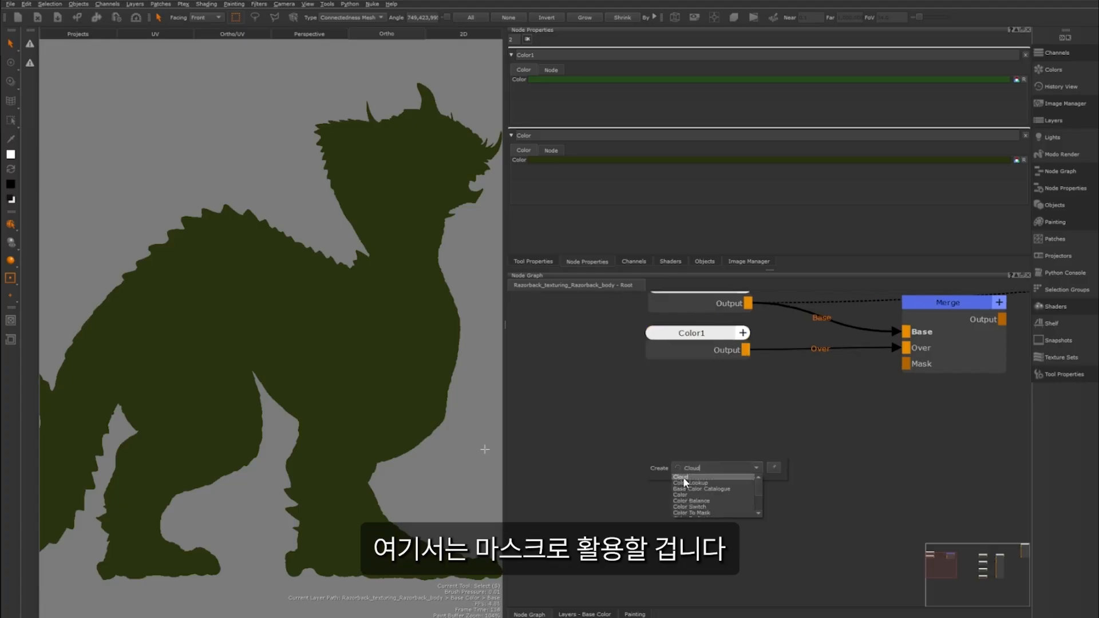
left_click(682, 476)
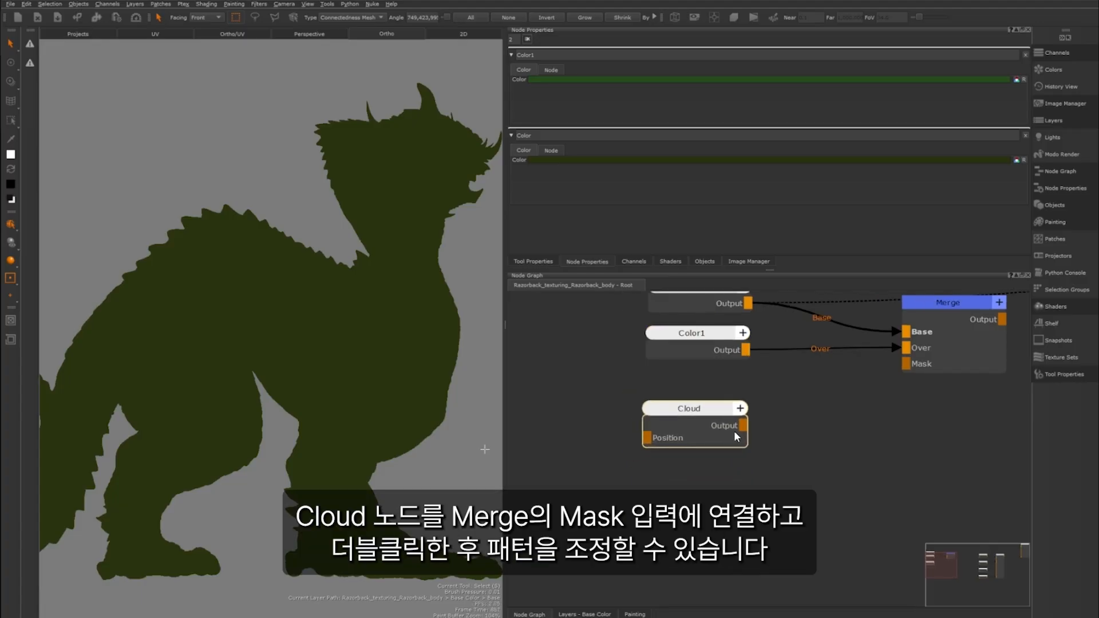
Feed the Cloud node into the Merge's Mask and Viewer input 1, and set its Roughness to about 1.058.
left_click_drag(742, 424, 903, 365)
key("1")
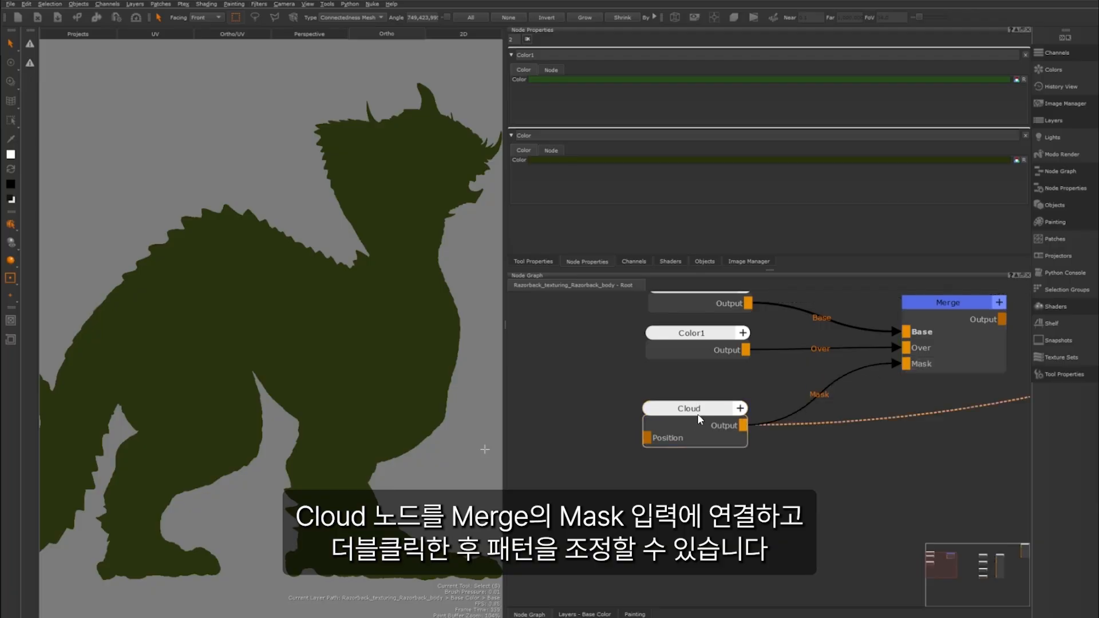
double_click(699, 420)
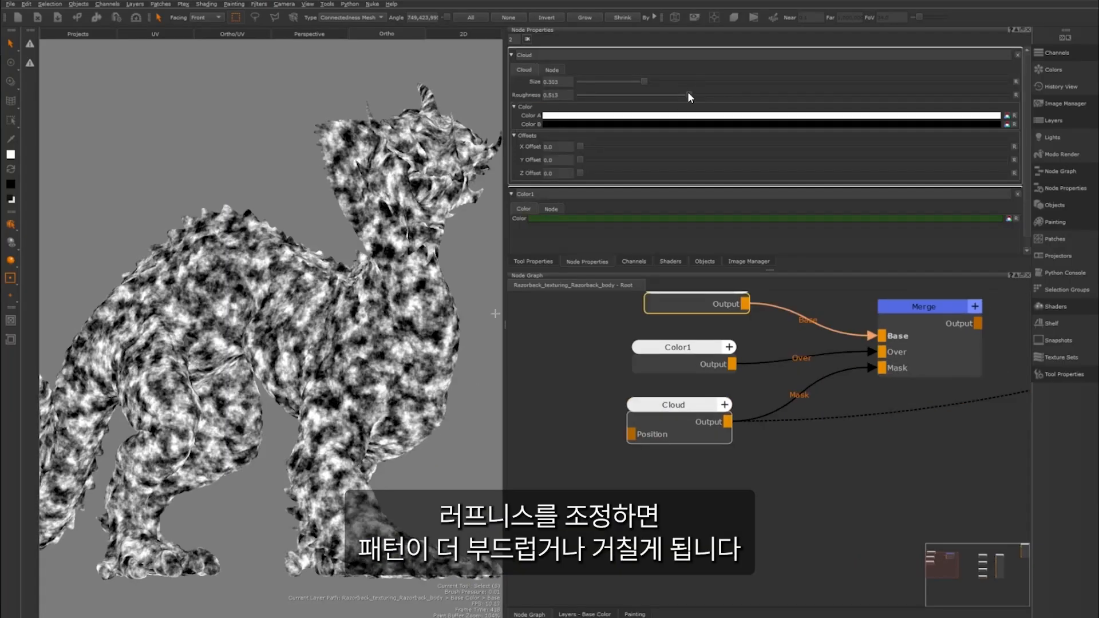
left_click_drag(688, 93, 803, 104)
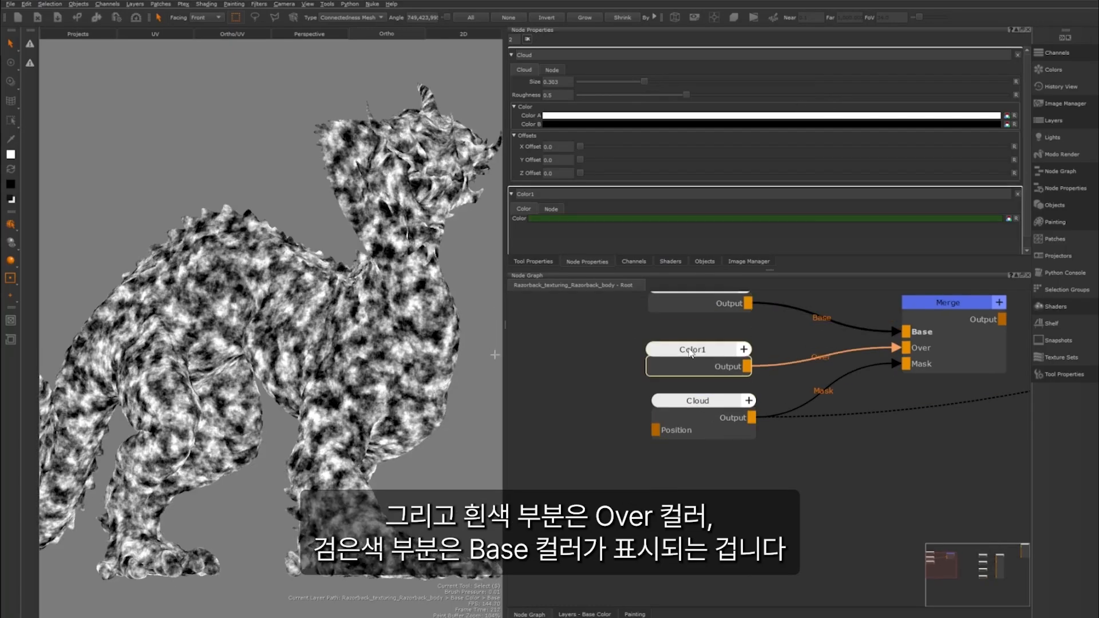
Examine which Color nodes feed the Over and Base inputs by selecting them and the whole Merge network.
left_click(662, 359)
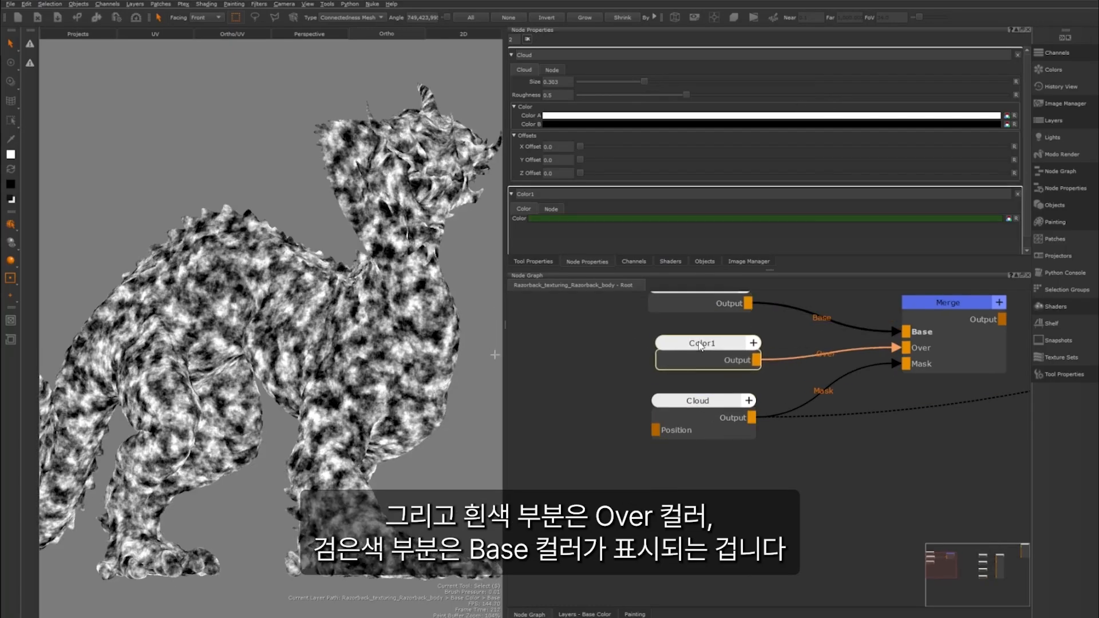
middle_click_drag(661, 359, 648, 407)
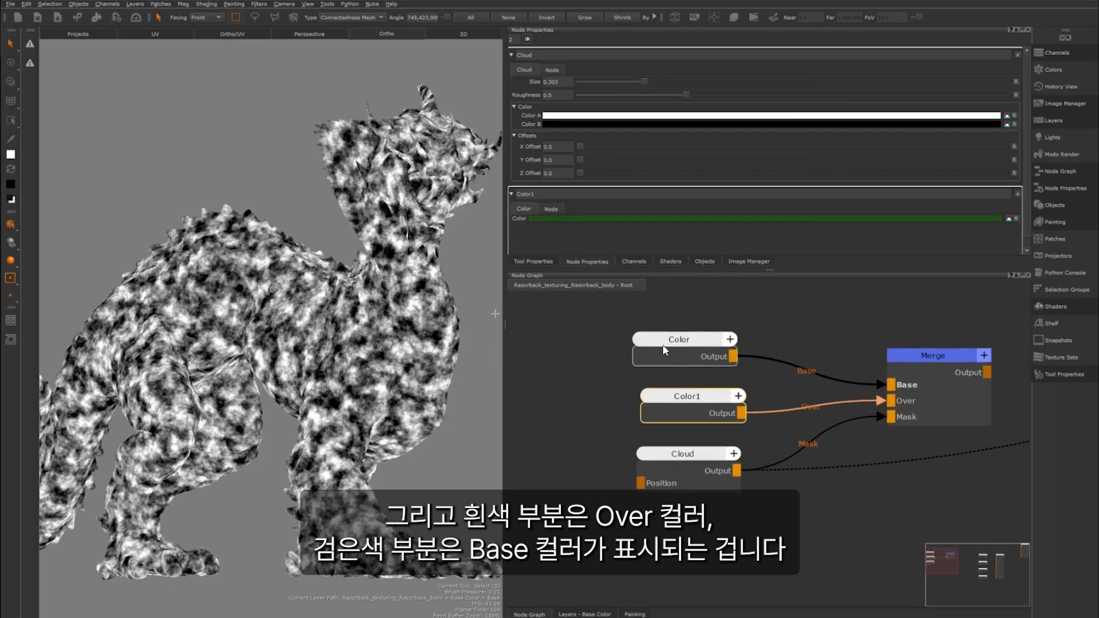
left_click(669, 347)
left_click_drag(527, 317, 815, 476)
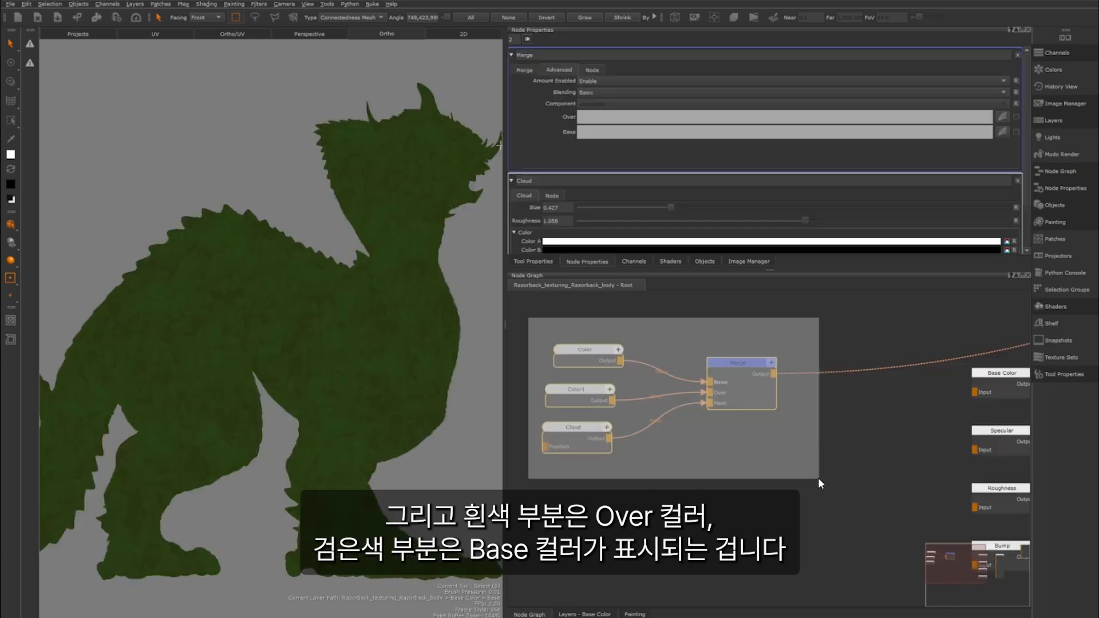
middle_click_drag(641, 533, 703, 533)
left_click(703, 531)
Duplicate the Cloud node below the Merge network and open the copy's properties with its Color A and Color B slots.
left_click(642, 432)
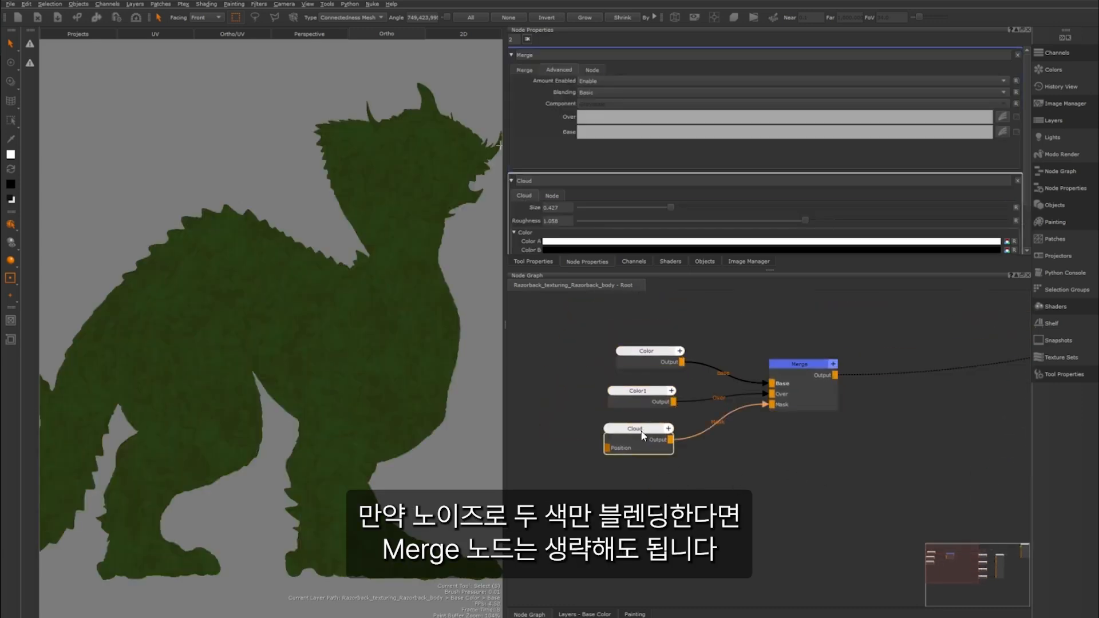
middle_click_drag(611, 527, 607, 475)
left_click_drag(604, 471, 647, 516)
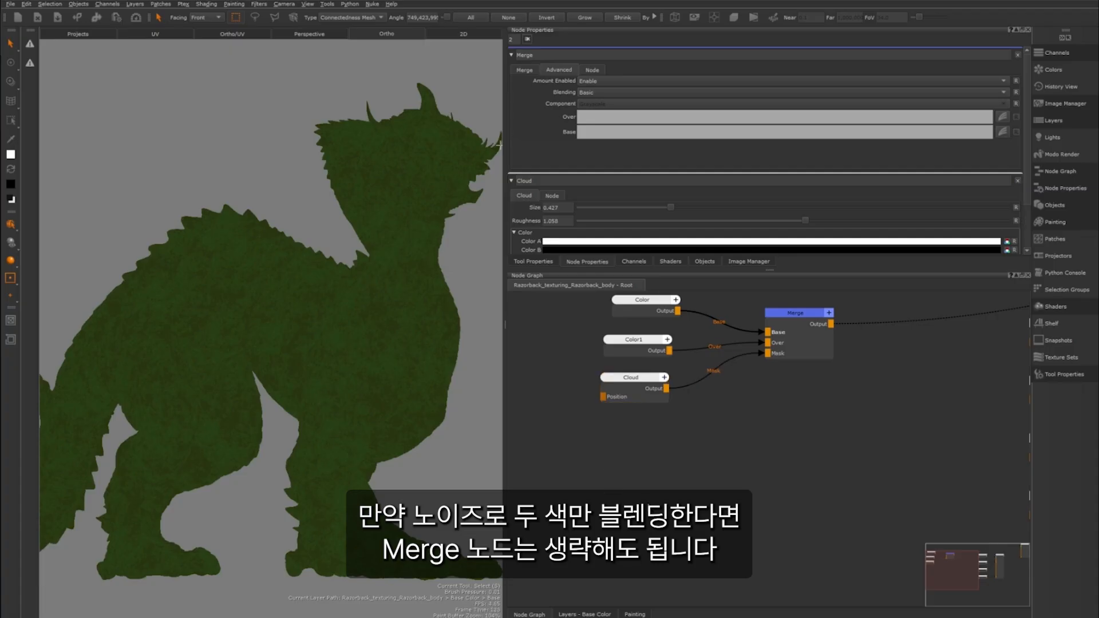
key("ctrl+v")
double_click(672, 514)
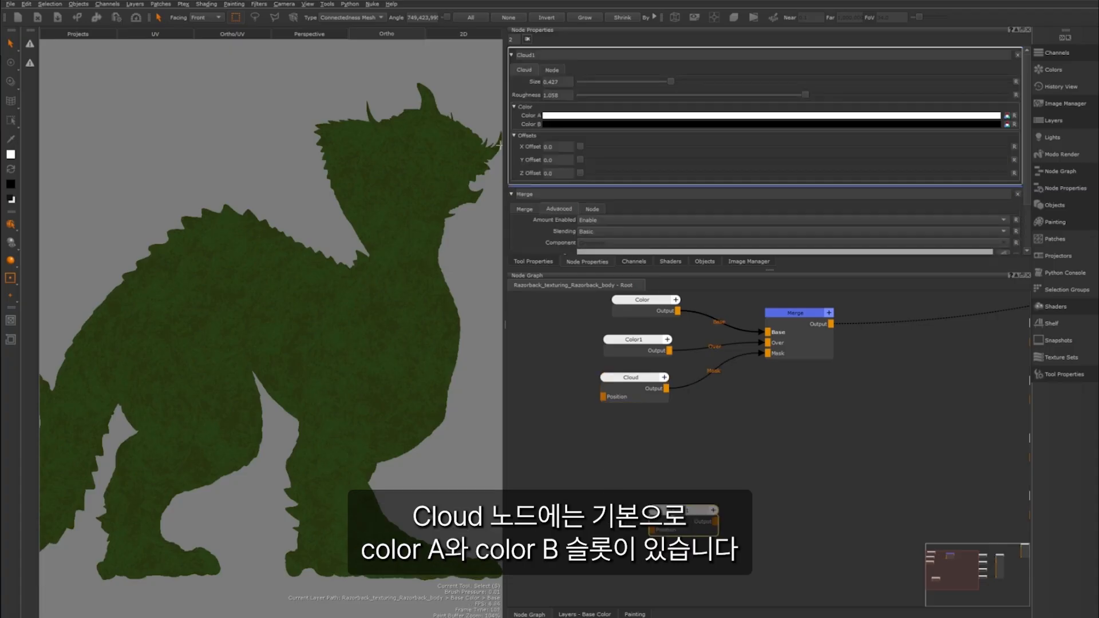
middle_click_drag(672, 513, 614, 461)
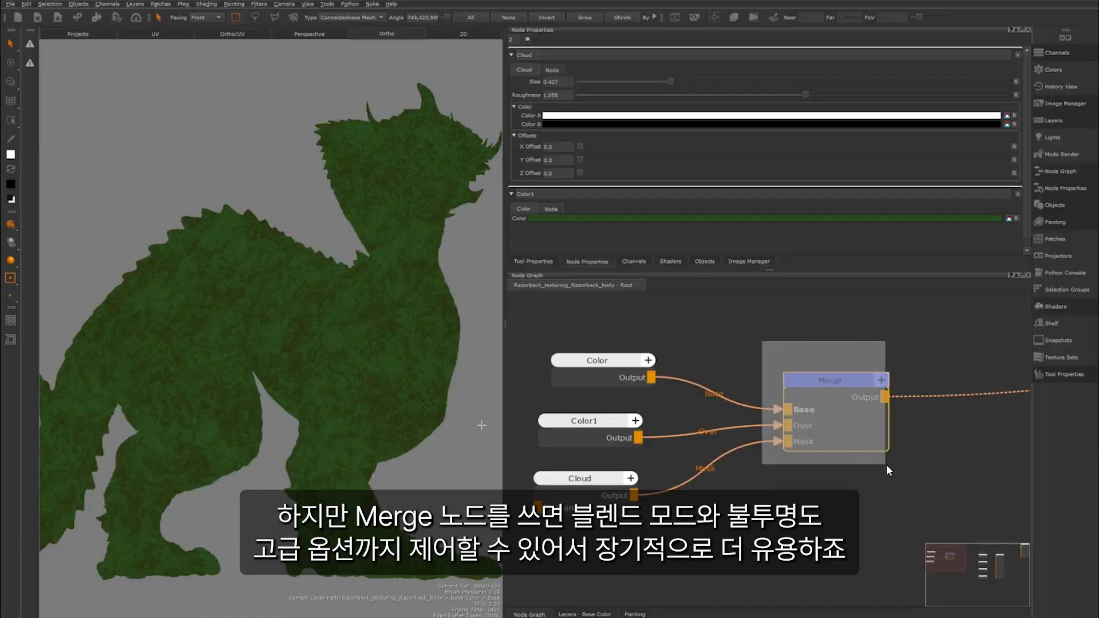
Open the Merge node's properties and review its blend modes, keeping Normal.
left_click(859, 404)
double_click(840, 378)
left_click(597, 80)
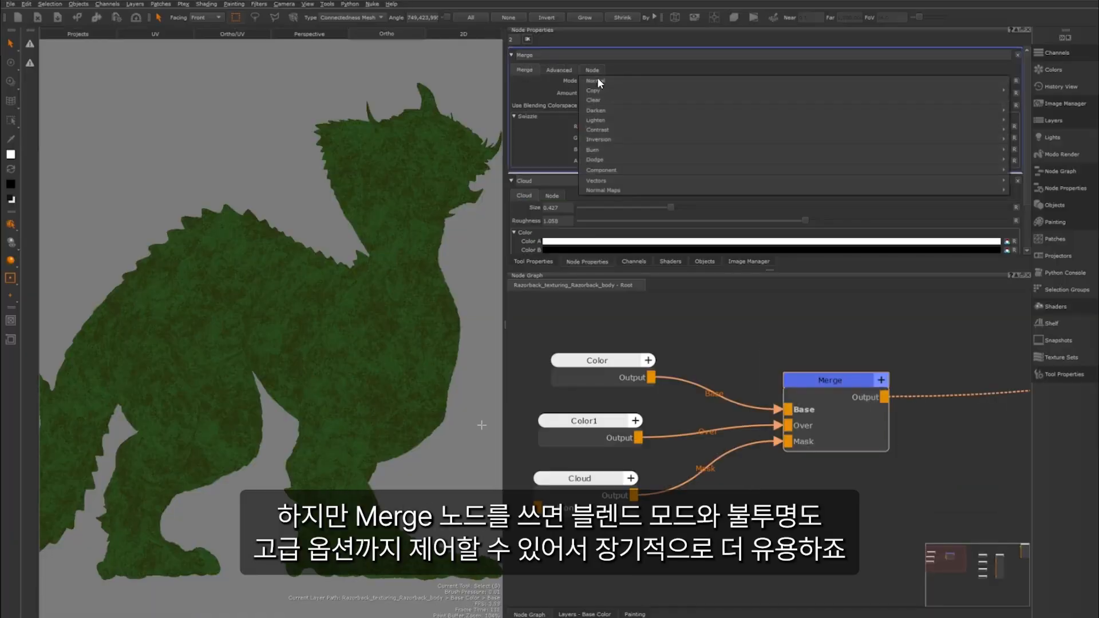
mouse_move(598, 119)
left_click(497, 113)
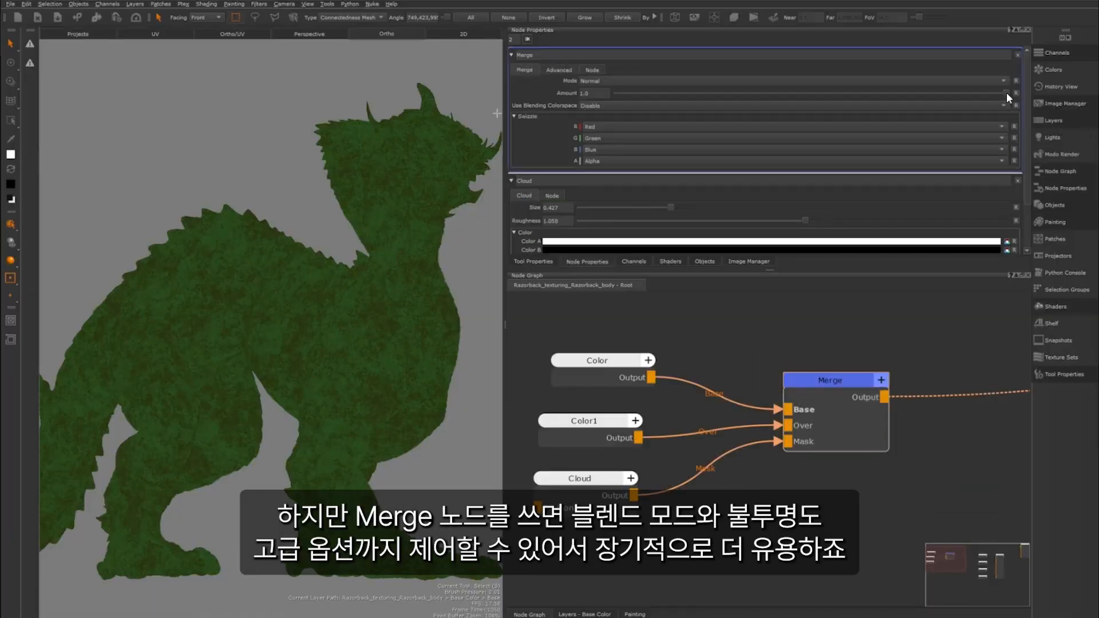
Lower the Merge node's Amount to about 0.478 and show its advanced options.
left_click_drag(1005, 93, 903, 93)
left_click_drag(1061, 90, 801, 93)
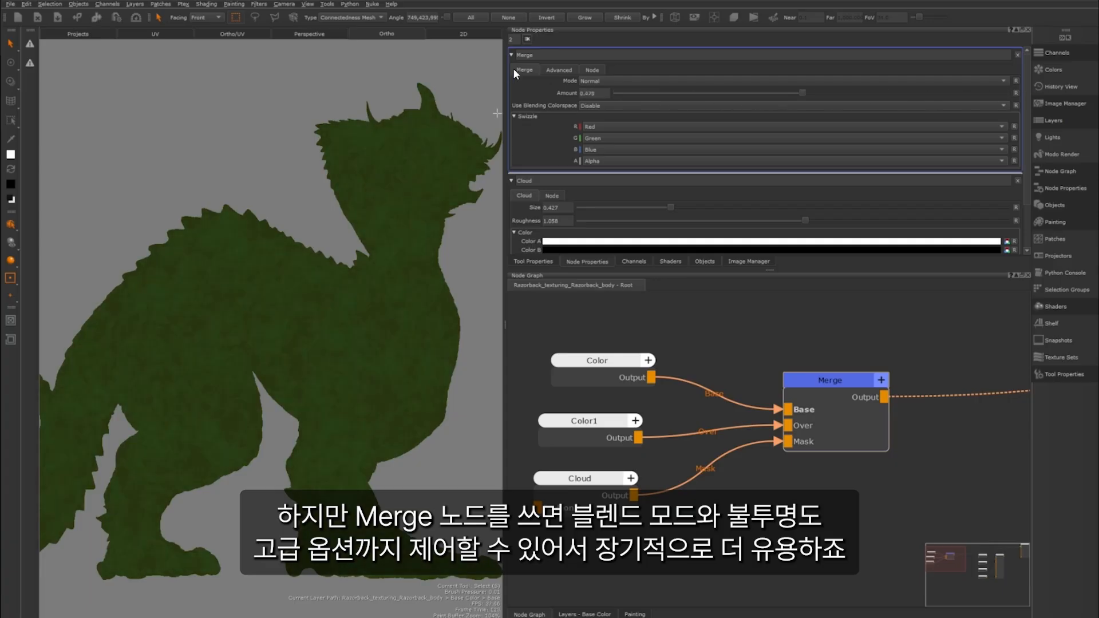
left_click(553, 70)
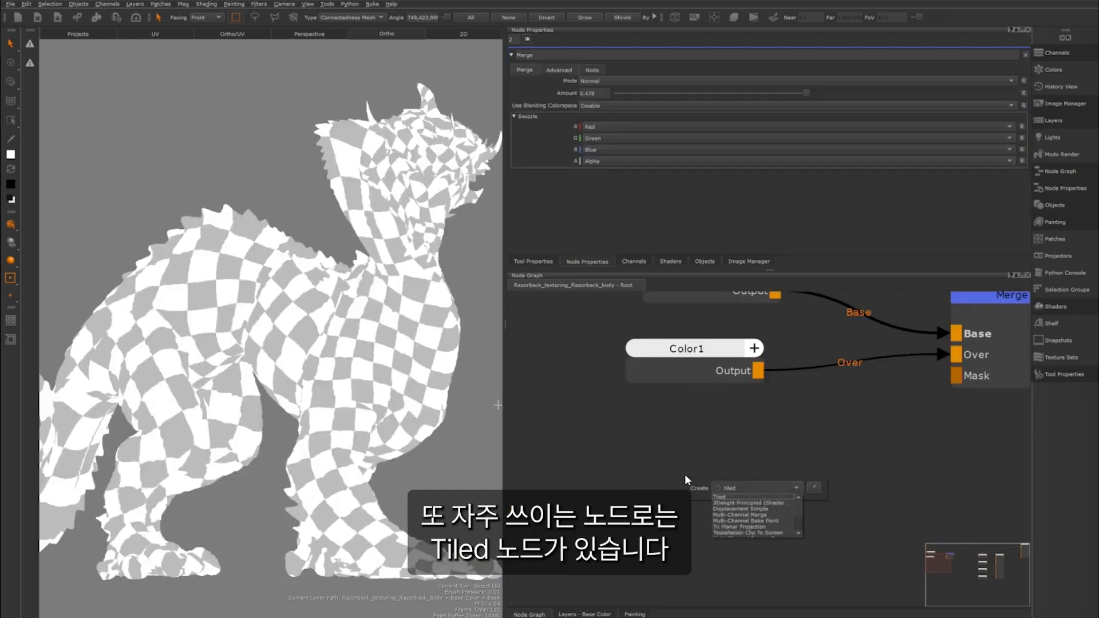
Create a Tiled node below Color1 and load a grunge texture from the Shelf as its Tile Image.
left_click(723, 497)
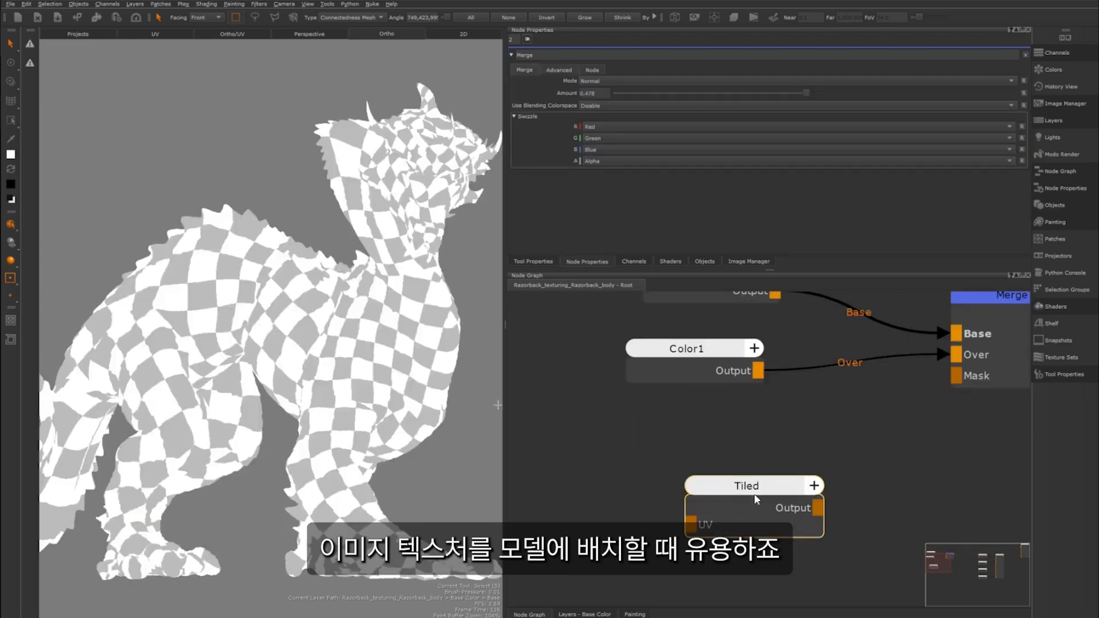
left_click_drag(749, 482, 698, 457)
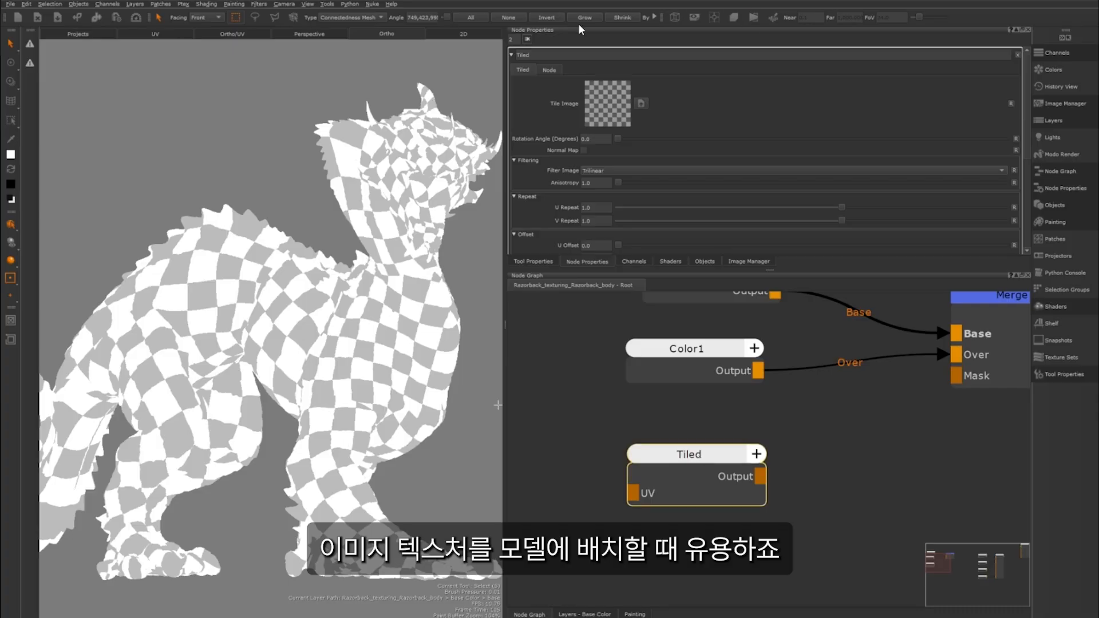
left_click_drag(698, 456, 691, 438)
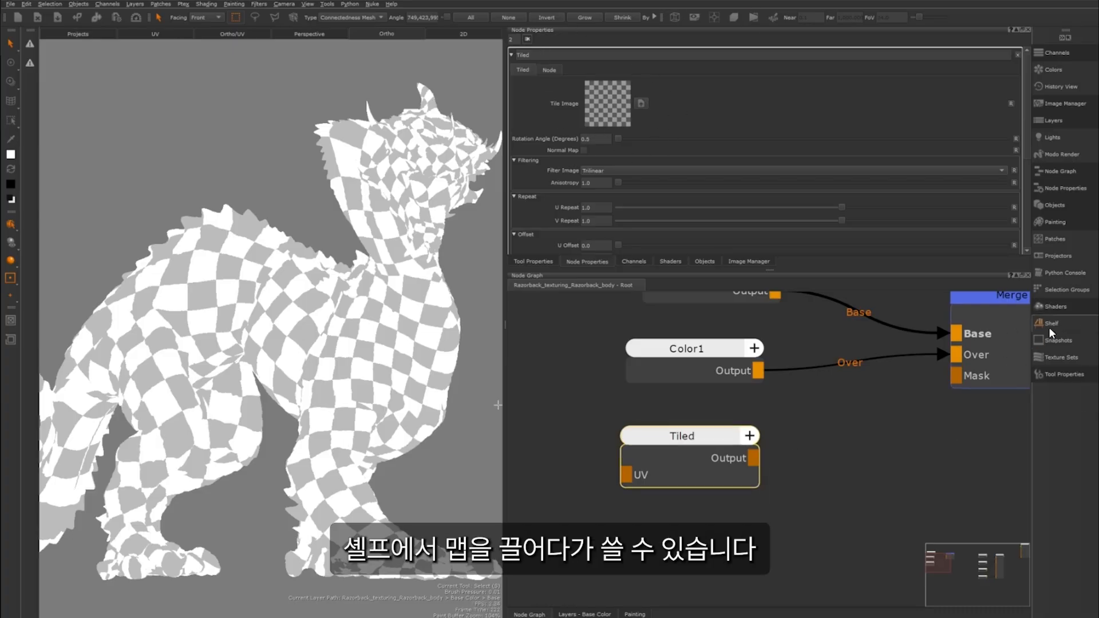
left_click(1050, 323)
left_click_drag(950, 546, 607, 104)
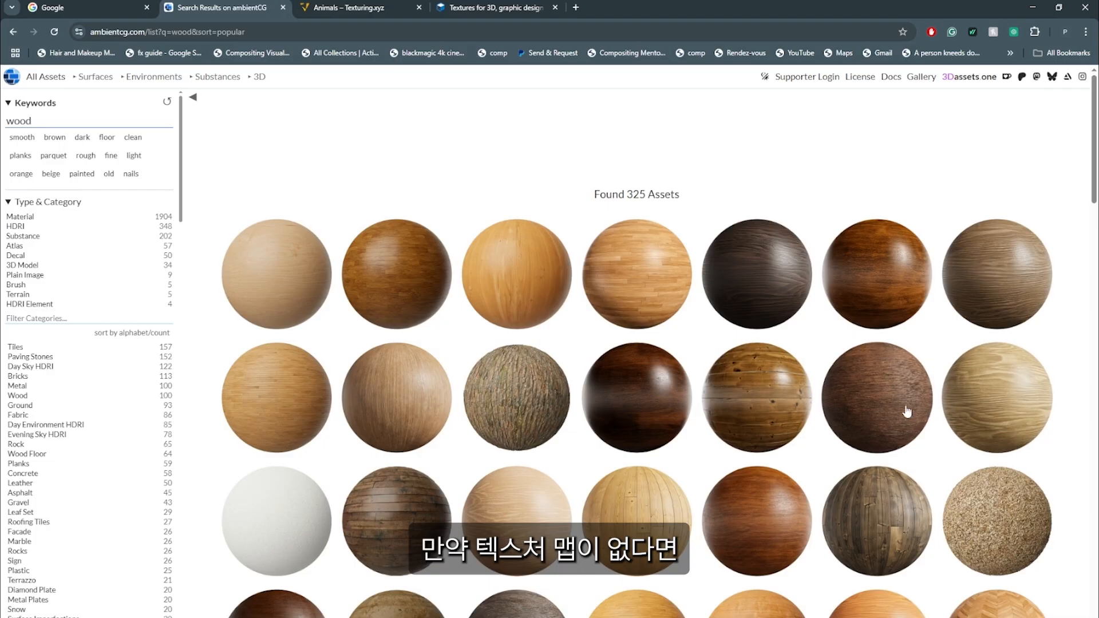
Switch to the web browser and look through the wood materials on ambientCG and the textures.com library for texture sources.
scroll(1003, 381, "down", 2)
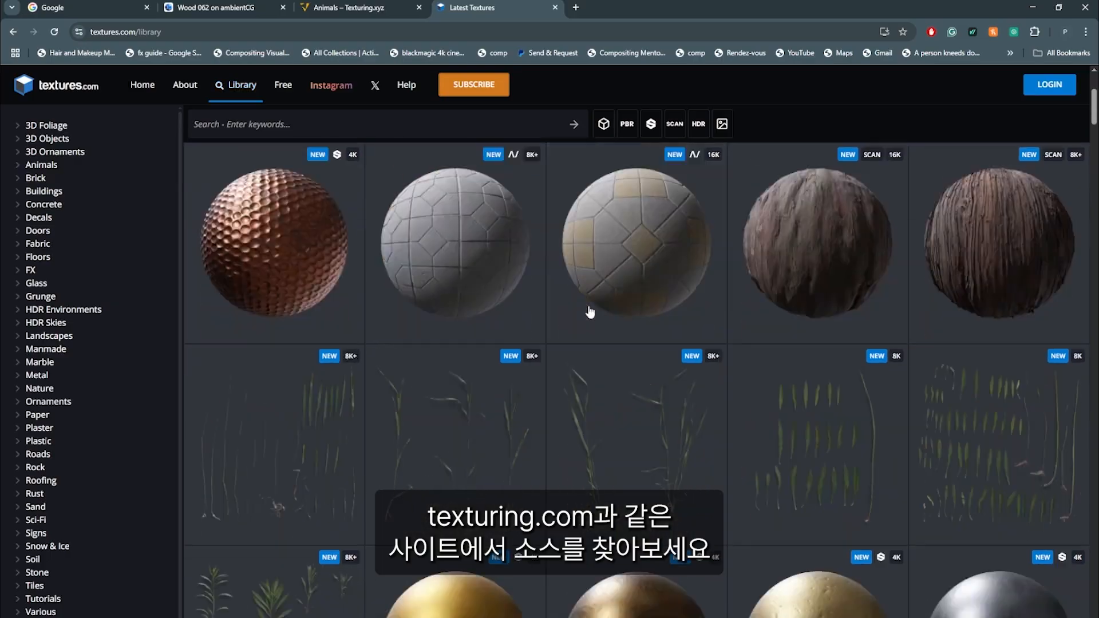
scroll(590, 312, "down", 5)
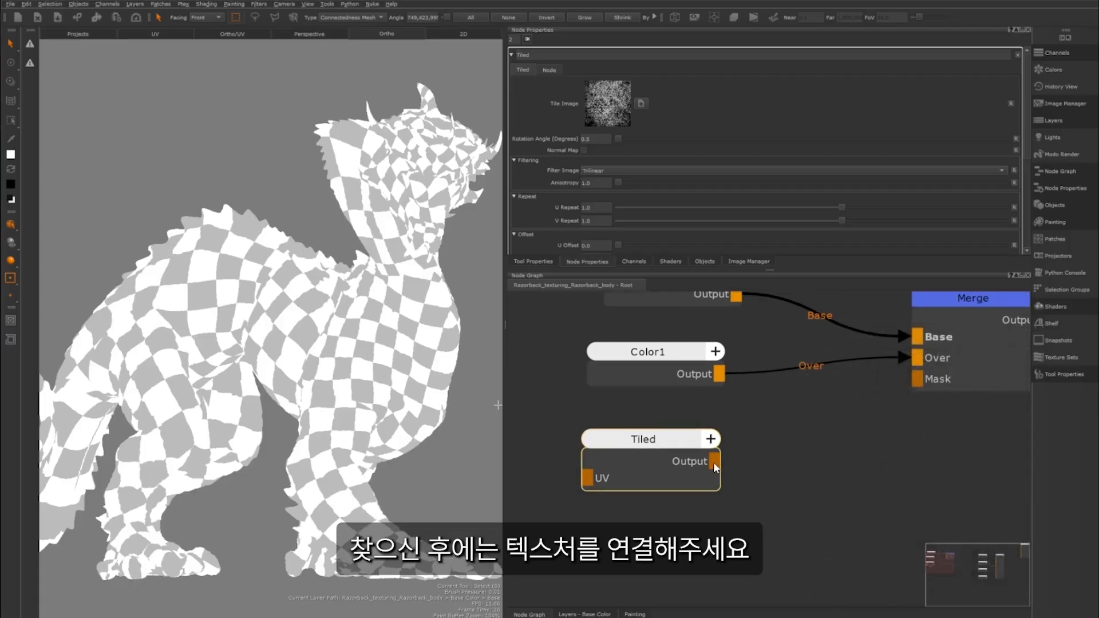
Connect the Tiled node's output to the Merge's Mask input and select the Merge node.
left_click_drag(713, 462, 920, 376)
left_click(959, 300)
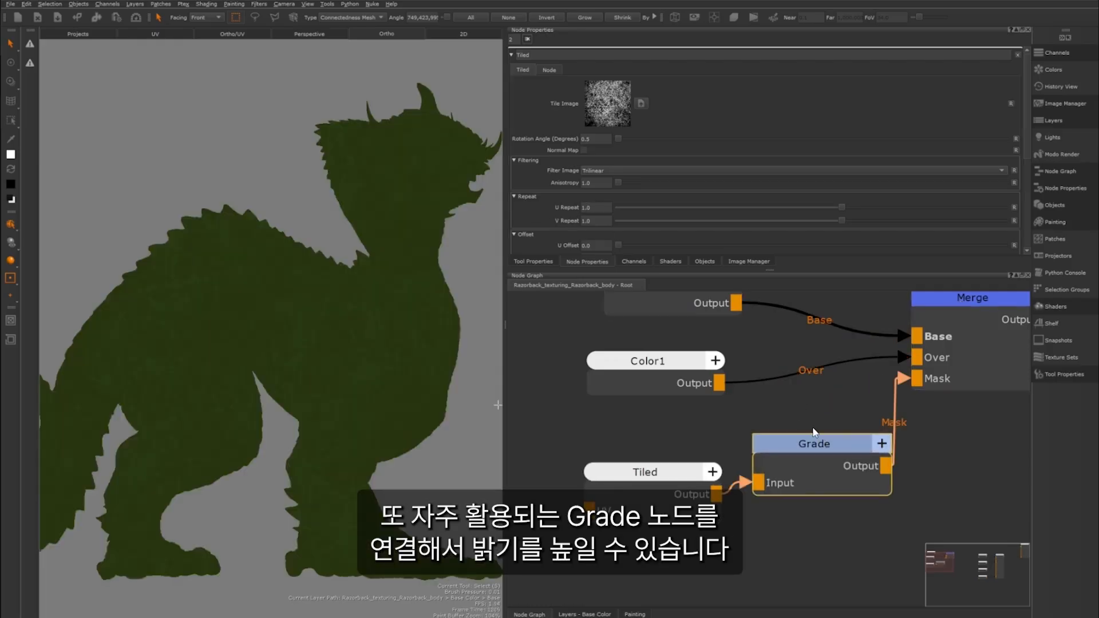
Set the Gain of the Grade node between Tiled and Merge to 4.0, and open the Tiled node's properties.
left_click(826, 450)
double_click(826, 450)
left_click_drag(836, 121, 1003, 125)
scroll(627, 459, "down", 3)
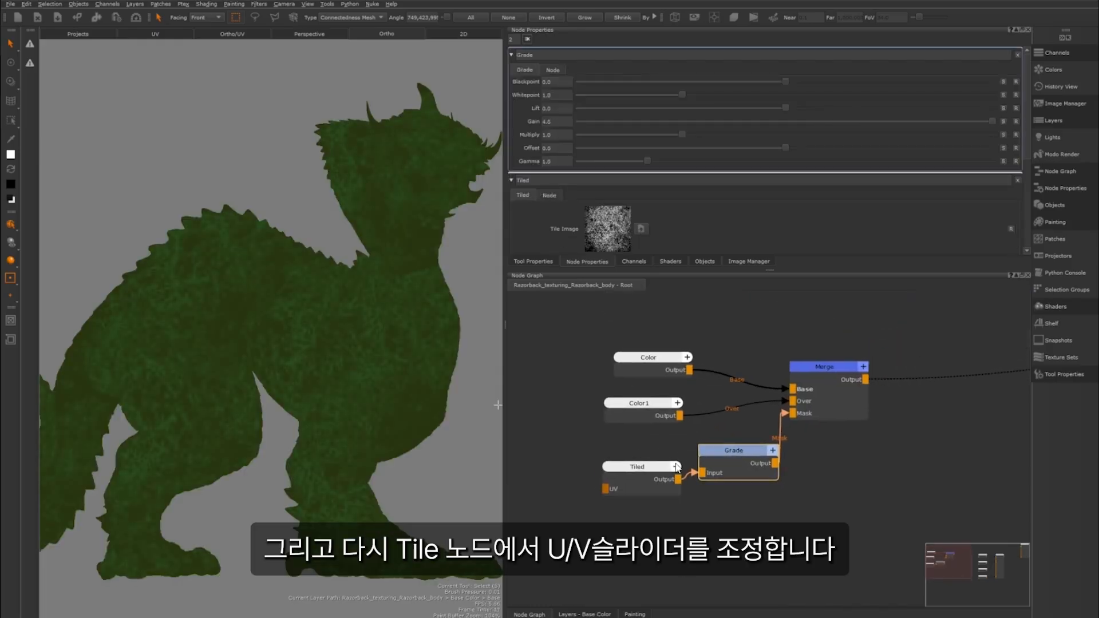
double_click(658, 467)
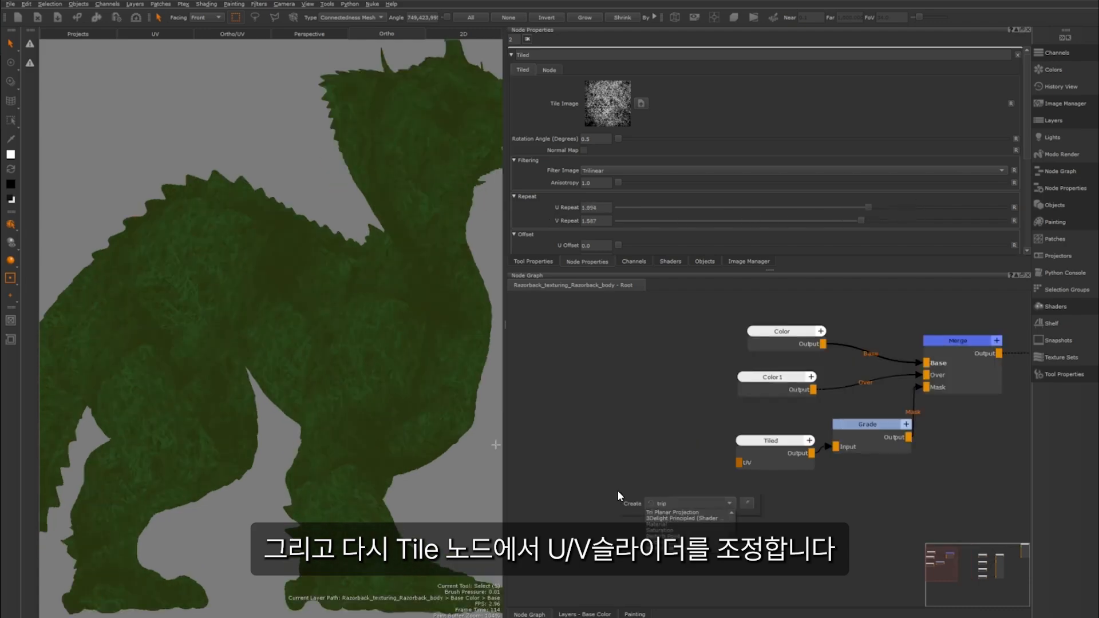
Create a Triplanar Projection node and connect it to the Merge's Mask input.
left_click(669, 510)
mouse_move(670, 510)
left_mouse_down()
mouse_move(628, 450)
mouse_move(926, 387)
left_mouse_up()
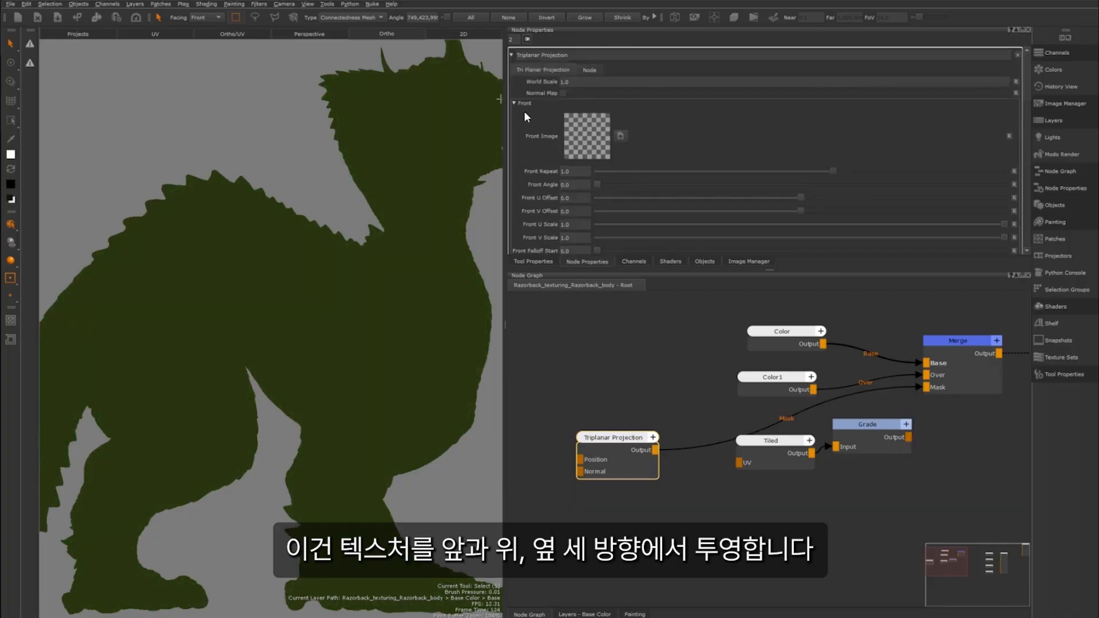
Review the Triplanar Projection's Front, Top and Right image slots and delete the node.
scroll(532, 155, "down", 3)
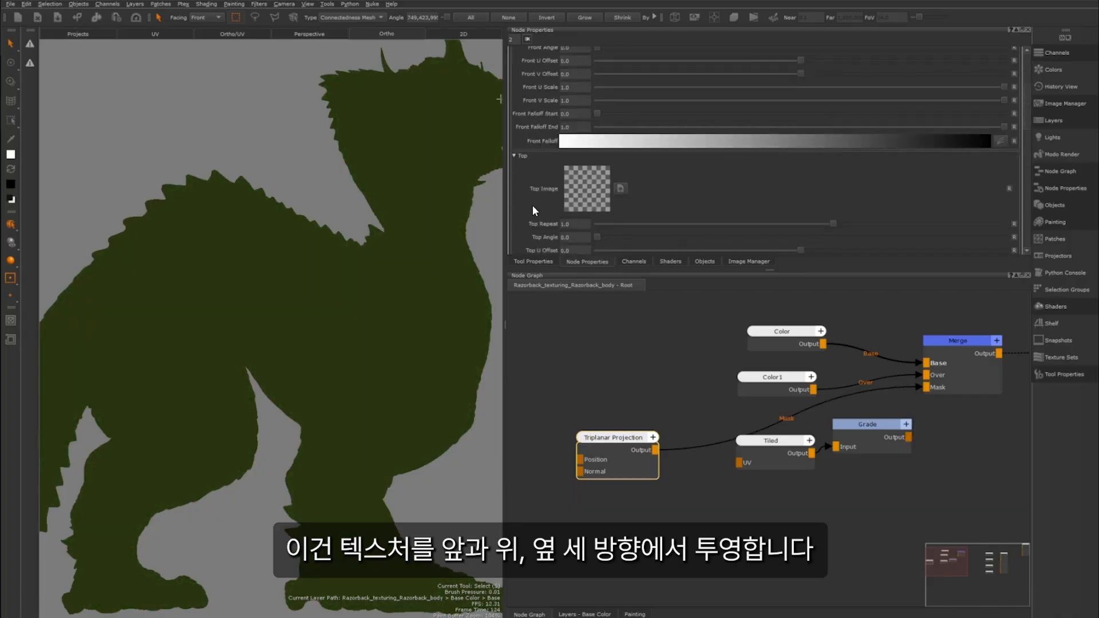
scroll(533, 206, "down", 5)
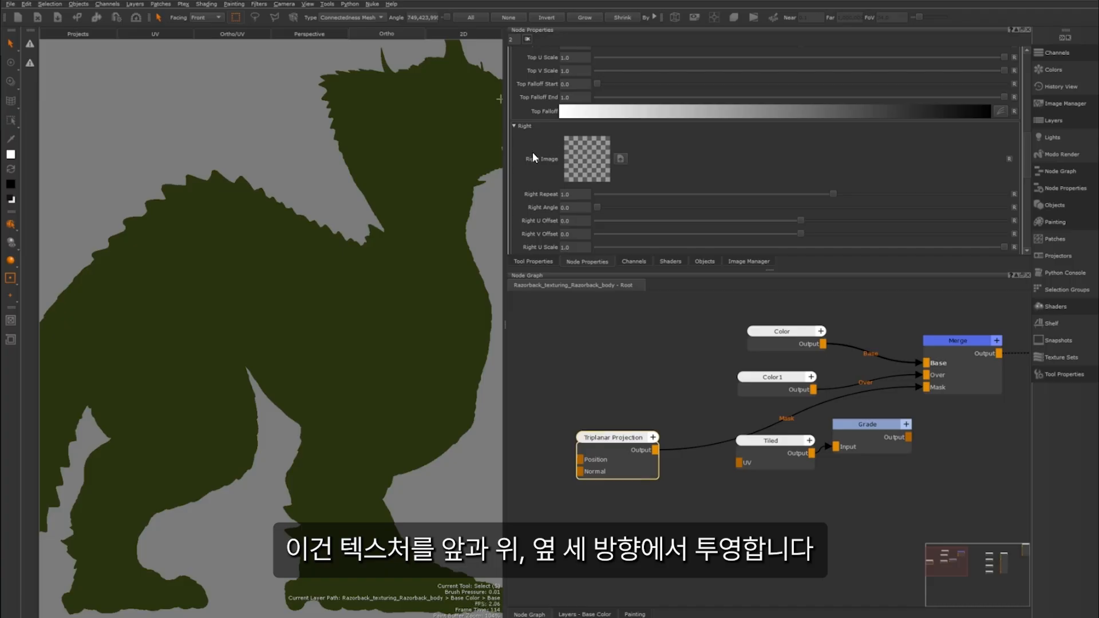
left_click_drag(603, 453, 578, 438)
scroll(550, 154, "down", 8)
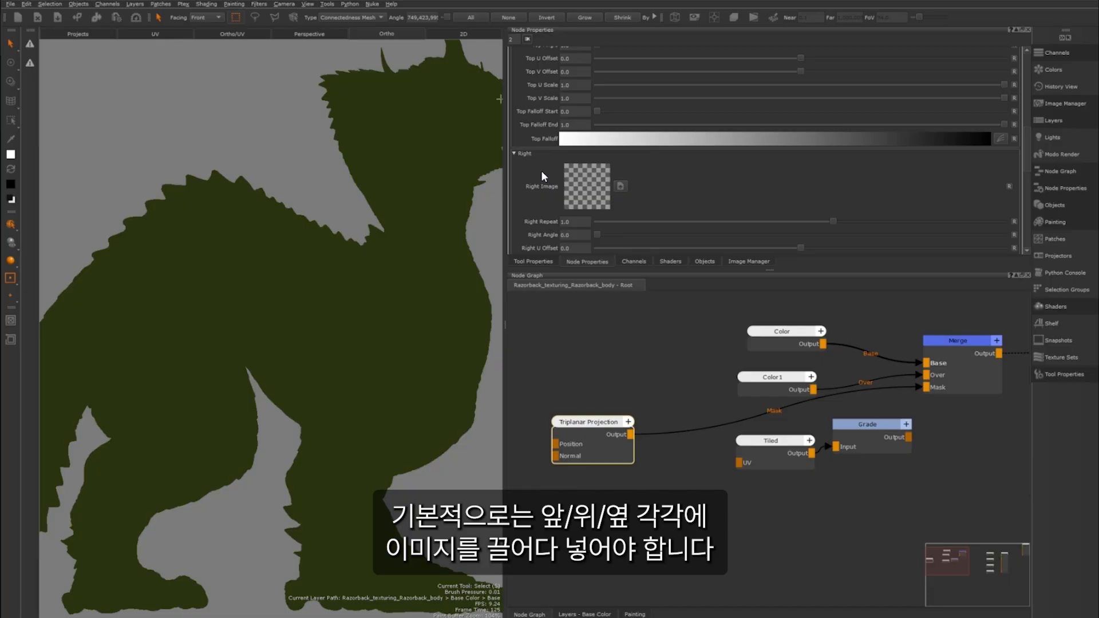
key("Delete")
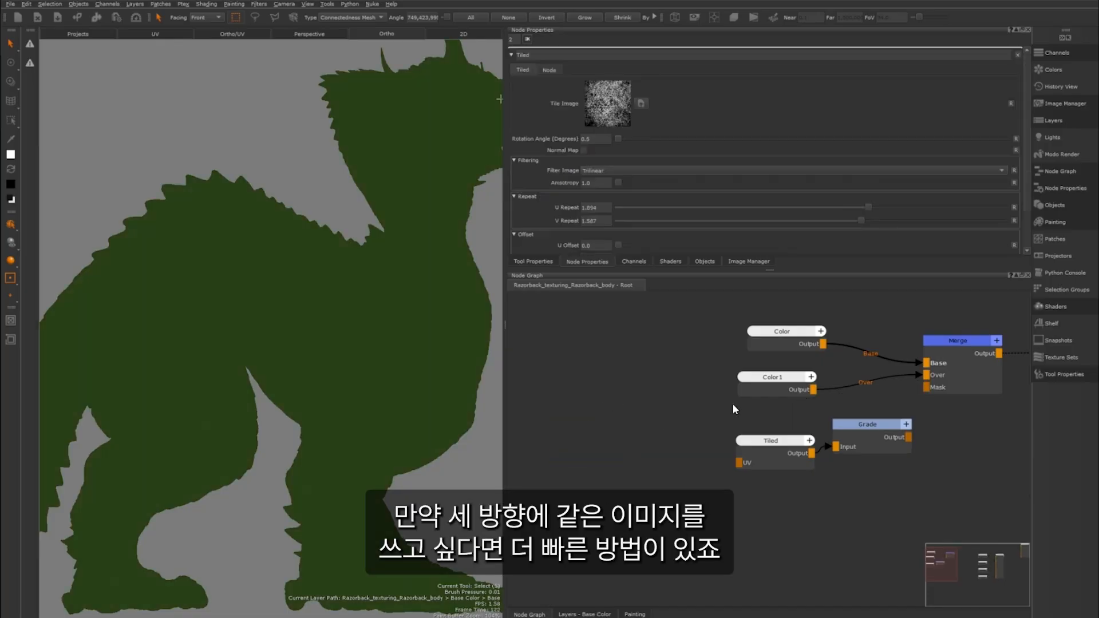
Create a Triplanar Projection node from the third grunge image in the Image Manager, filling all three projection directions at once.
left_click(1056, 103)
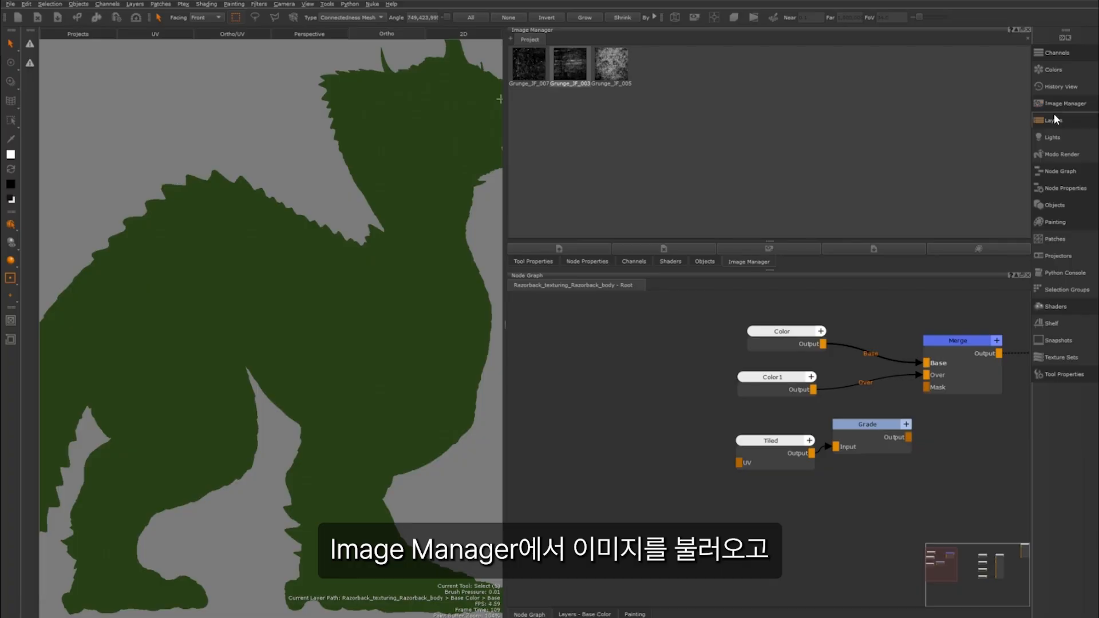
left_click(567, 250)
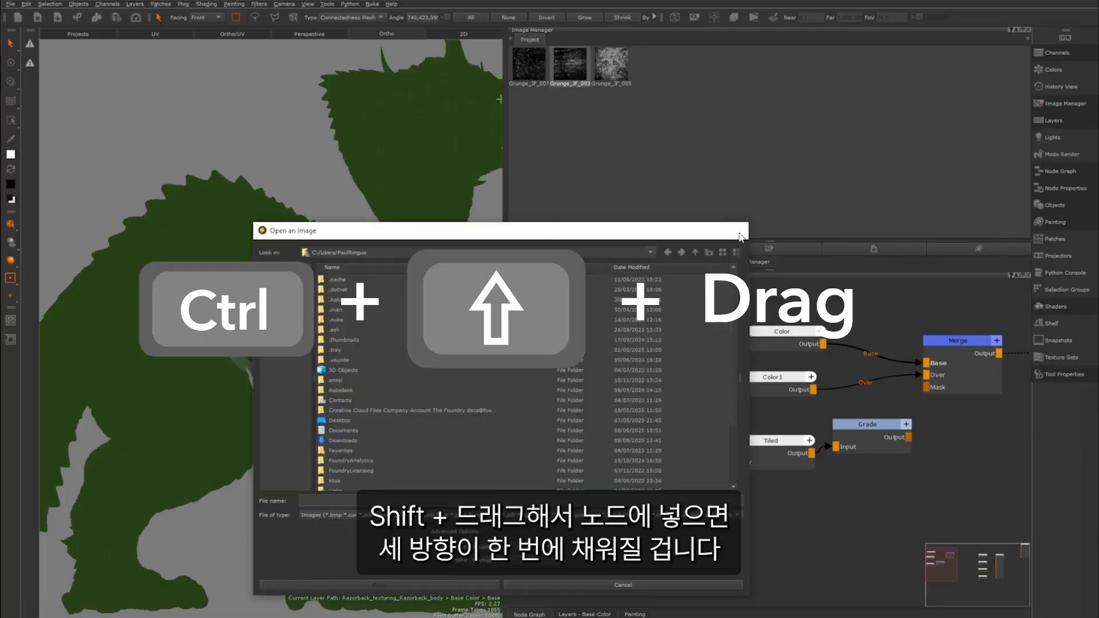
left_click(740, 230)
left_click_drag(610, 64, 648, 375)
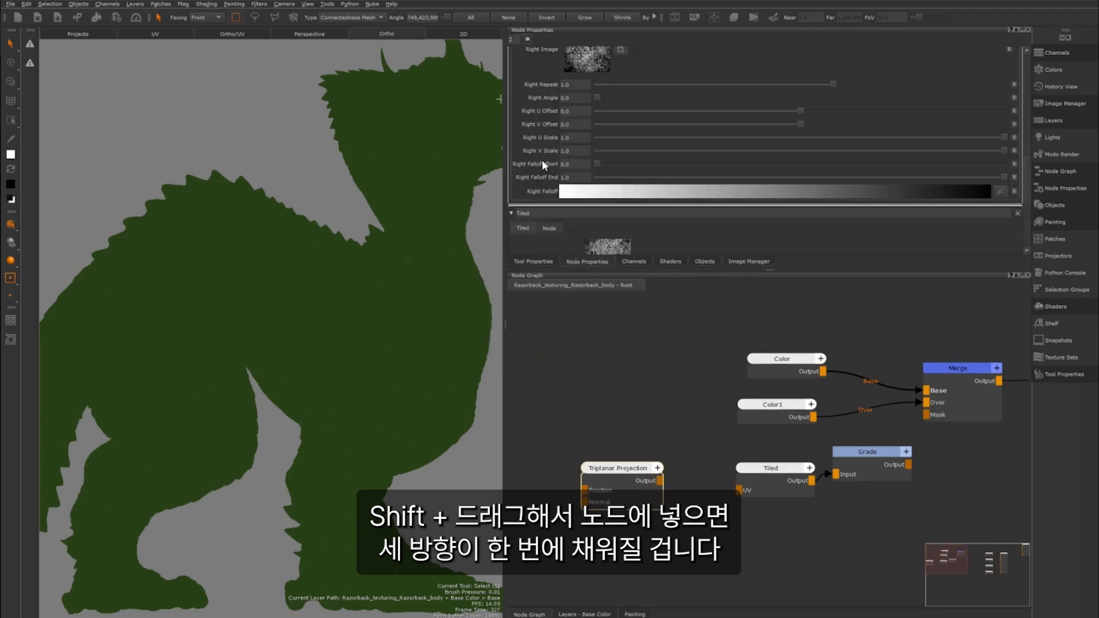
Connect the Triplanar Projection node through the Grade node into the Merge's Mask input, replacing the Tiled node.
scroll(541, 159, "up", 10)
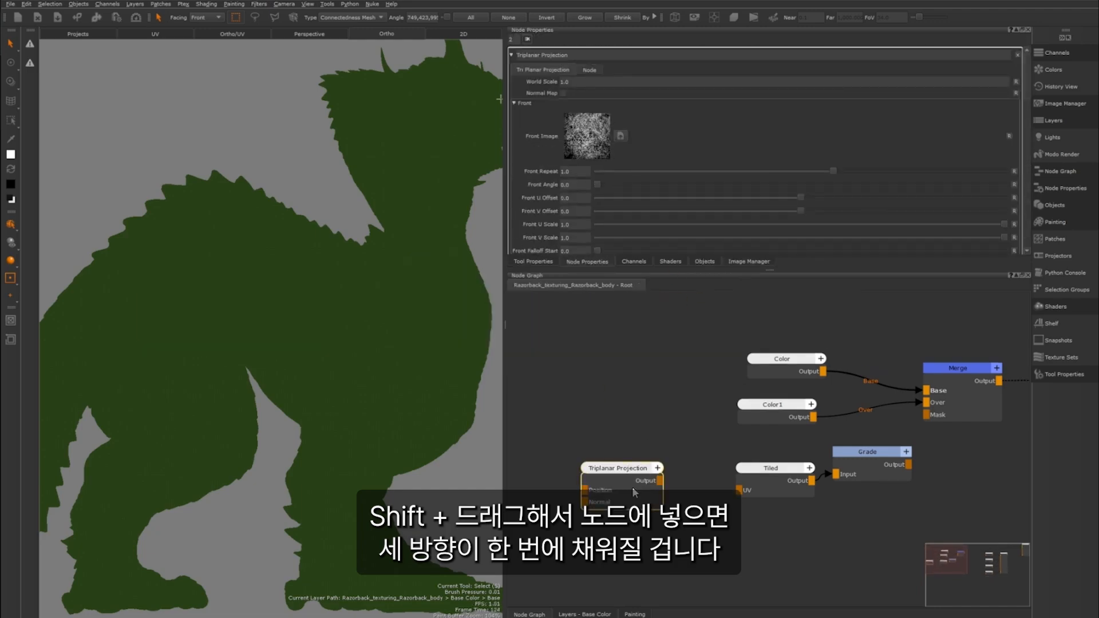
left_click_drag(631, 492, 927, 416)
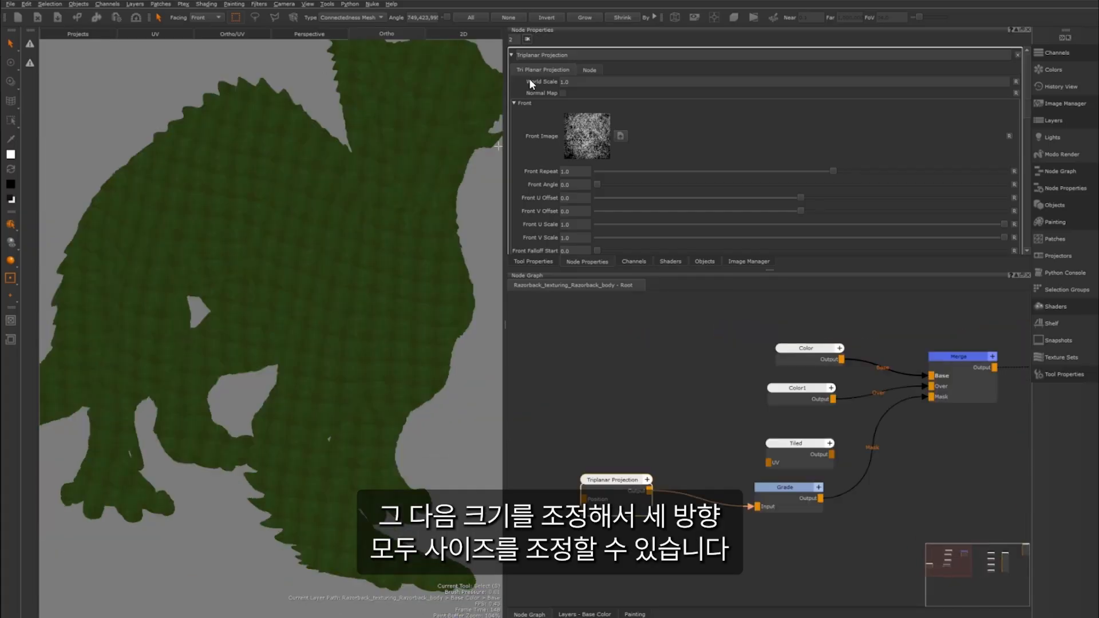
Set the Triplanar Projection's World Scale to 6.0 and adjust its Front Falloff curve.
left_click_drag(572, 82, 552, 83)
key("BackSpace")
type("6")
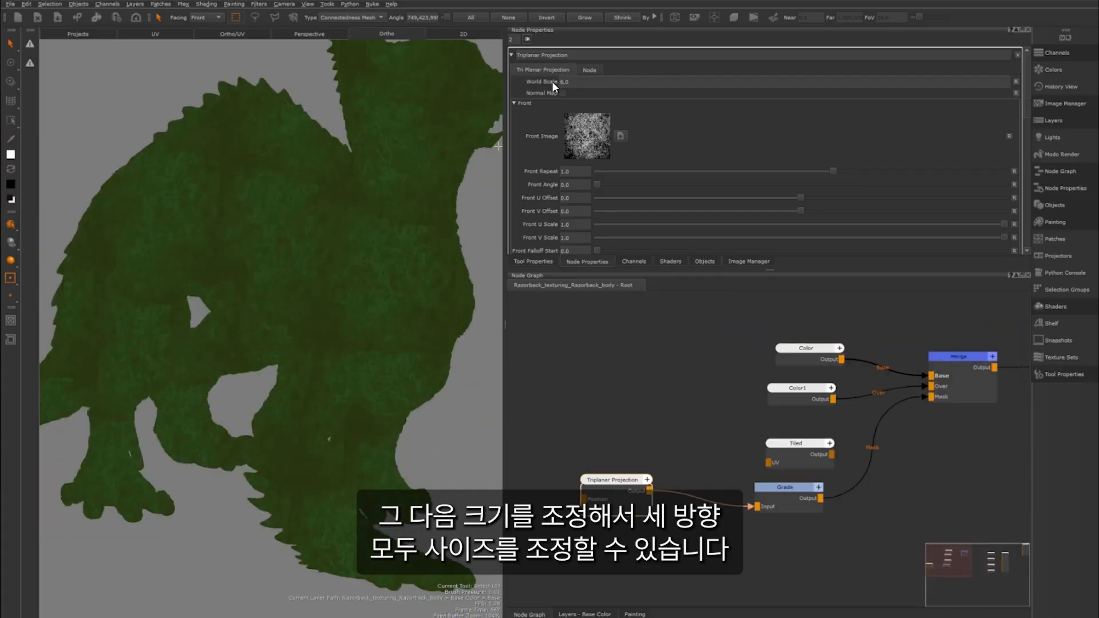
key("Return")
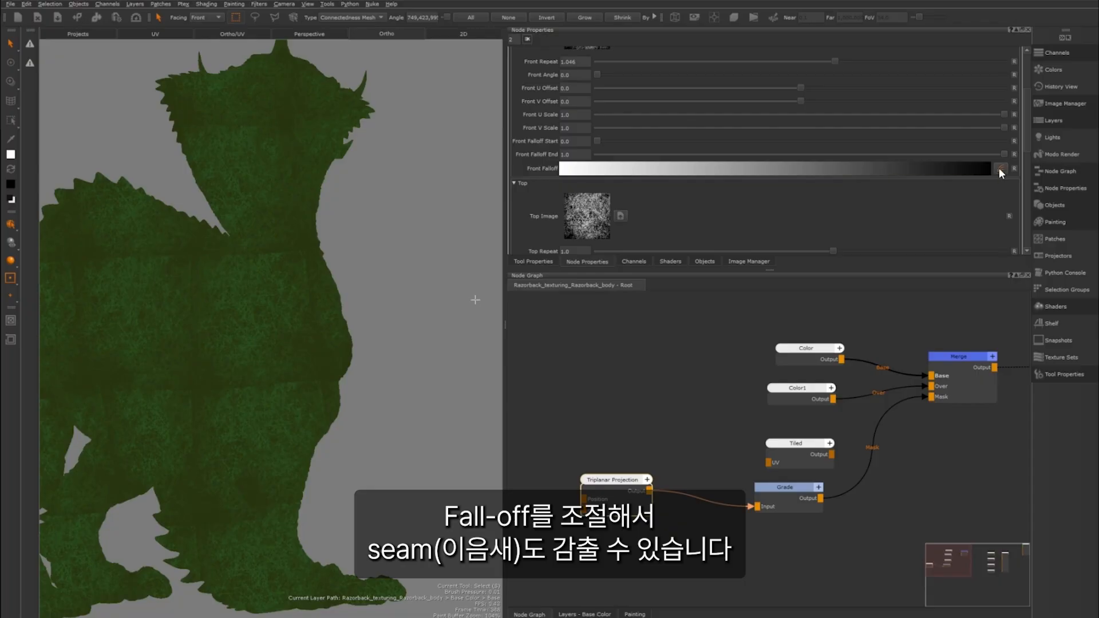
left_click(998, 169)
left_click_drag(988, 196, 1027, 232)
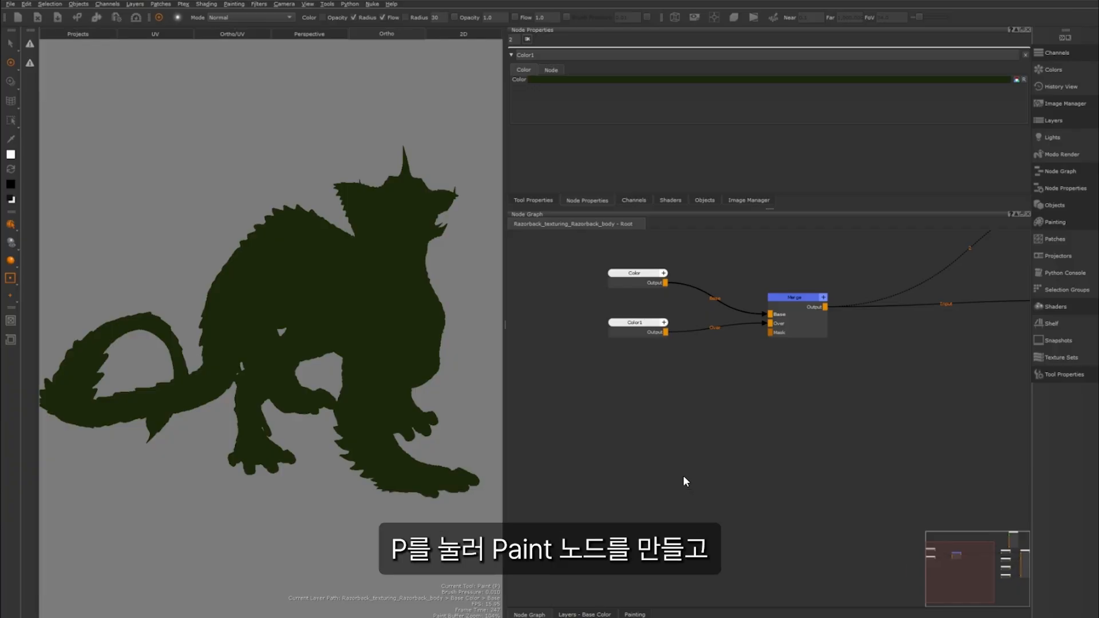
Create a 2048 x 2048, 8bit (Byte) Paint node with Scalar Data enabled and place it below the Color1 node.
key("p")
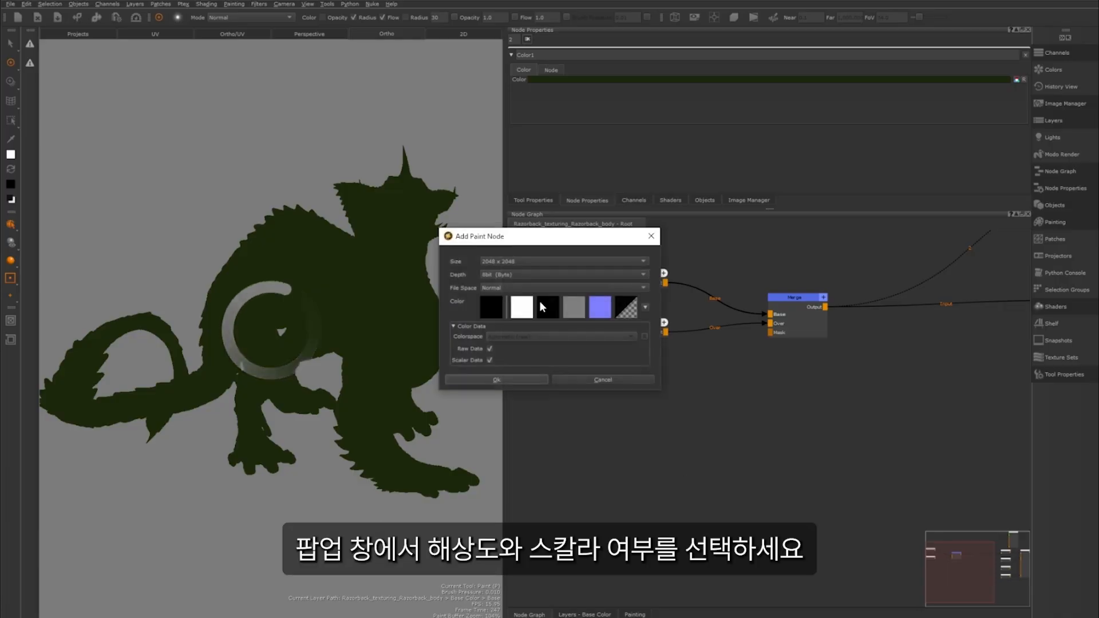
left_click(556, 258)
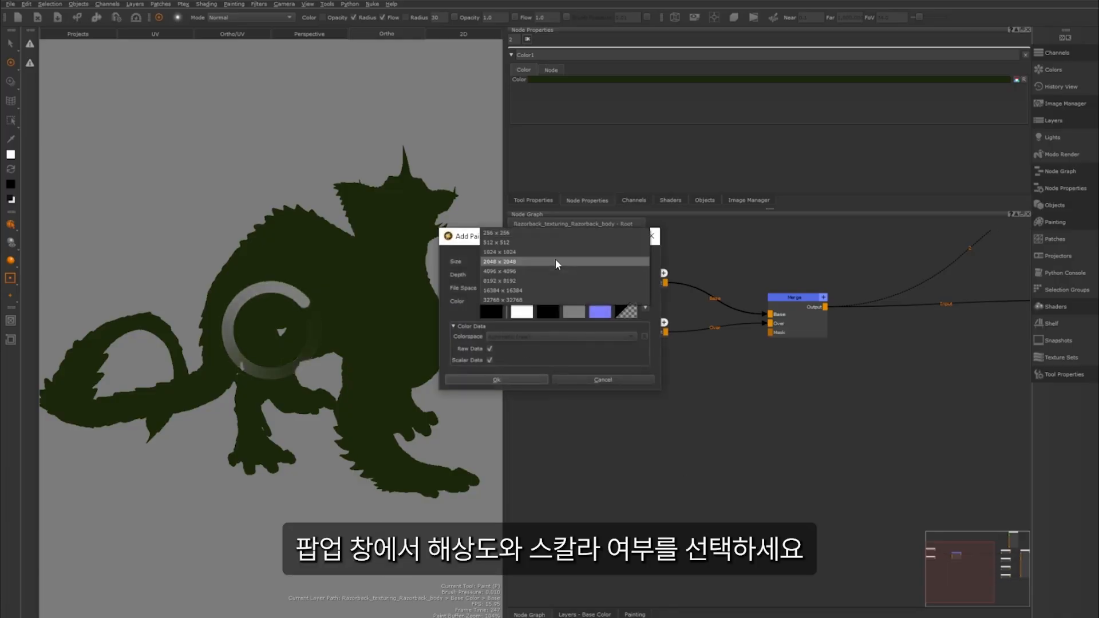
left_click(555, 259)
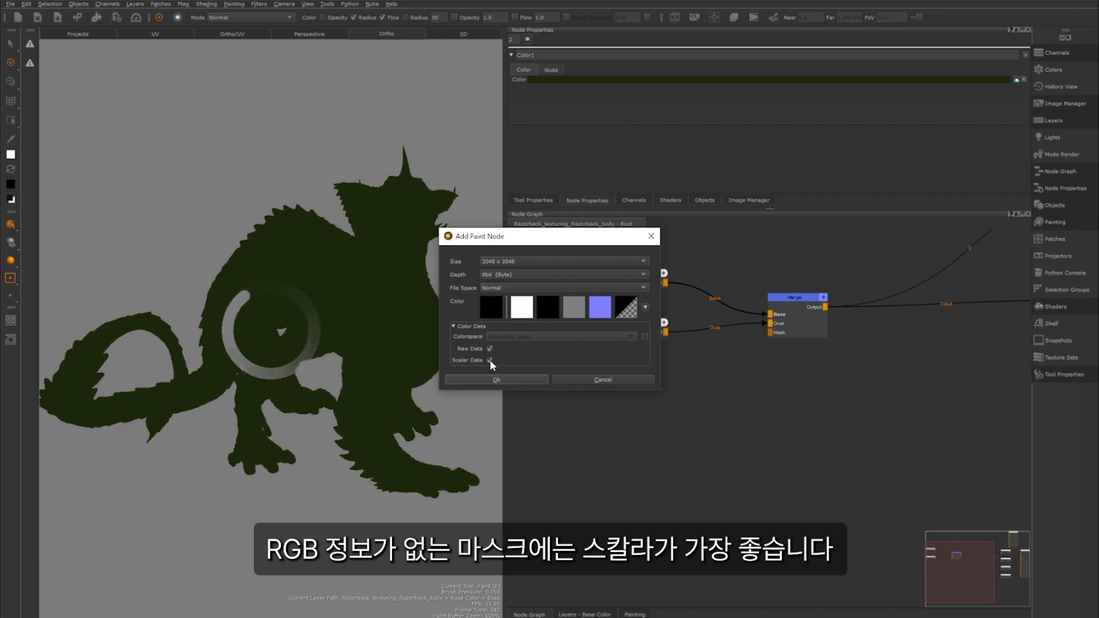
mouse_move(490, 359)
left_click(496, 378)
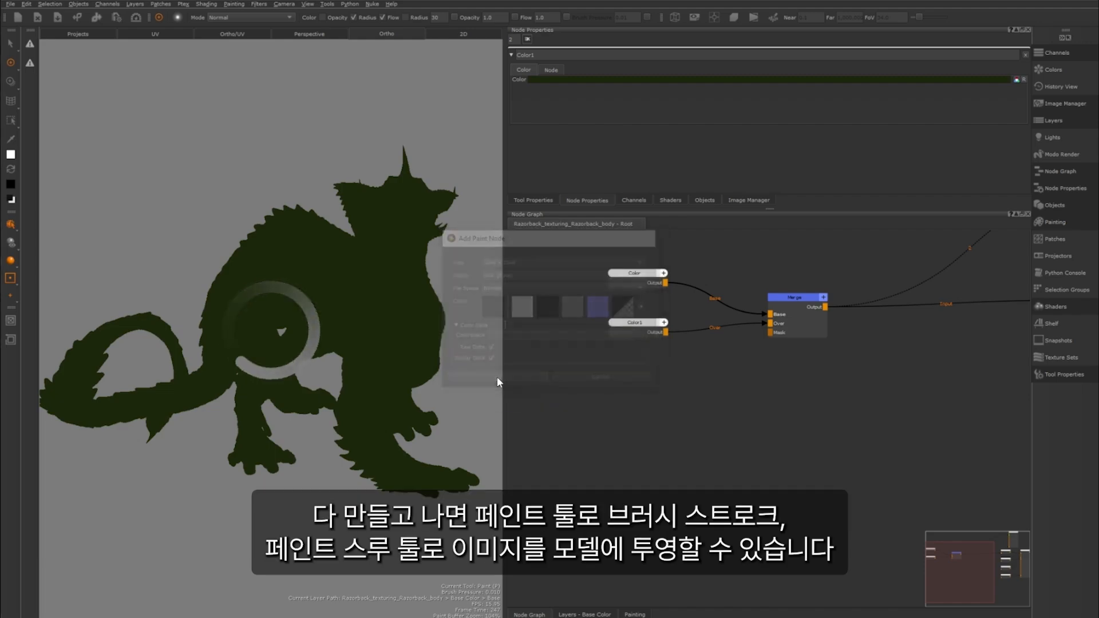
left_click(663, 403)
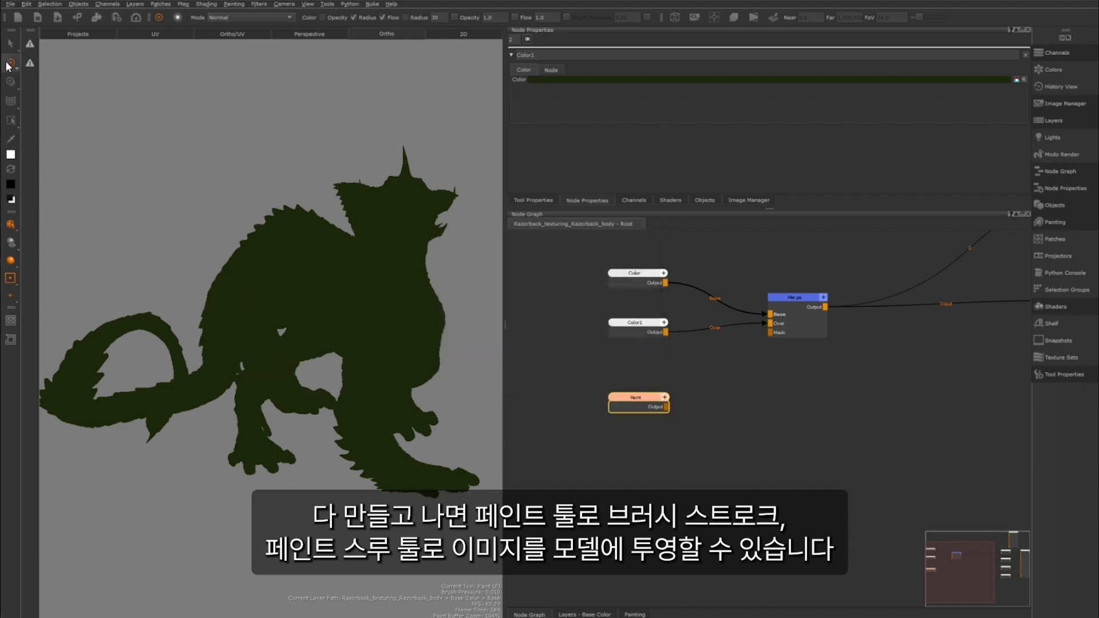
left_click(9, 84)
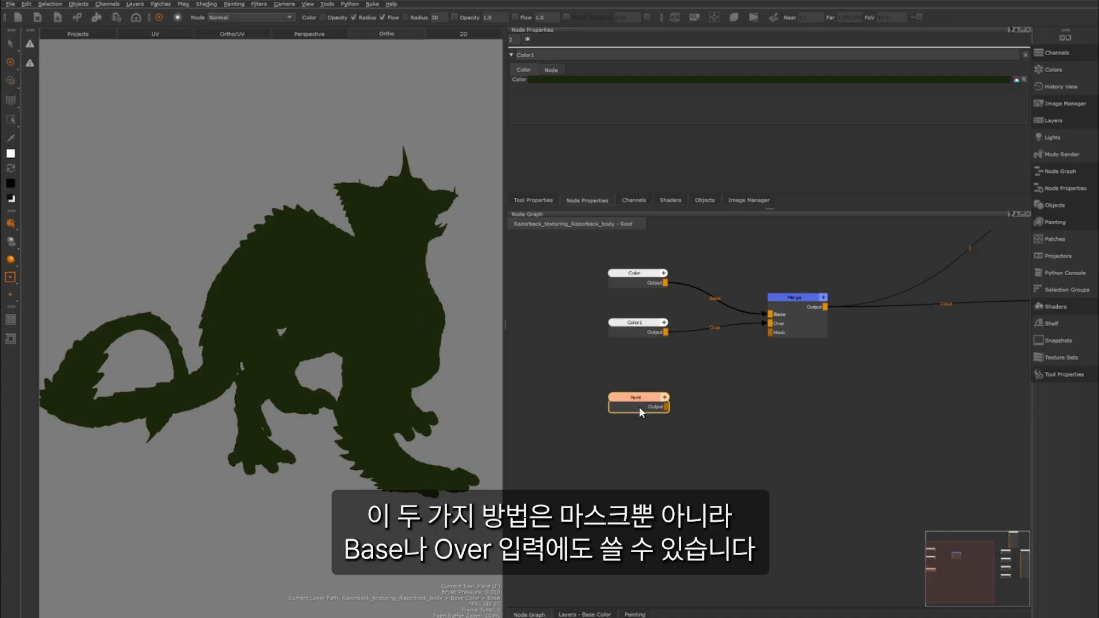
mouse_move(651, 405)
left_mouse_down()
mouse_move(654, 354)
mouse_move(649, 397)
left_mouse_up()
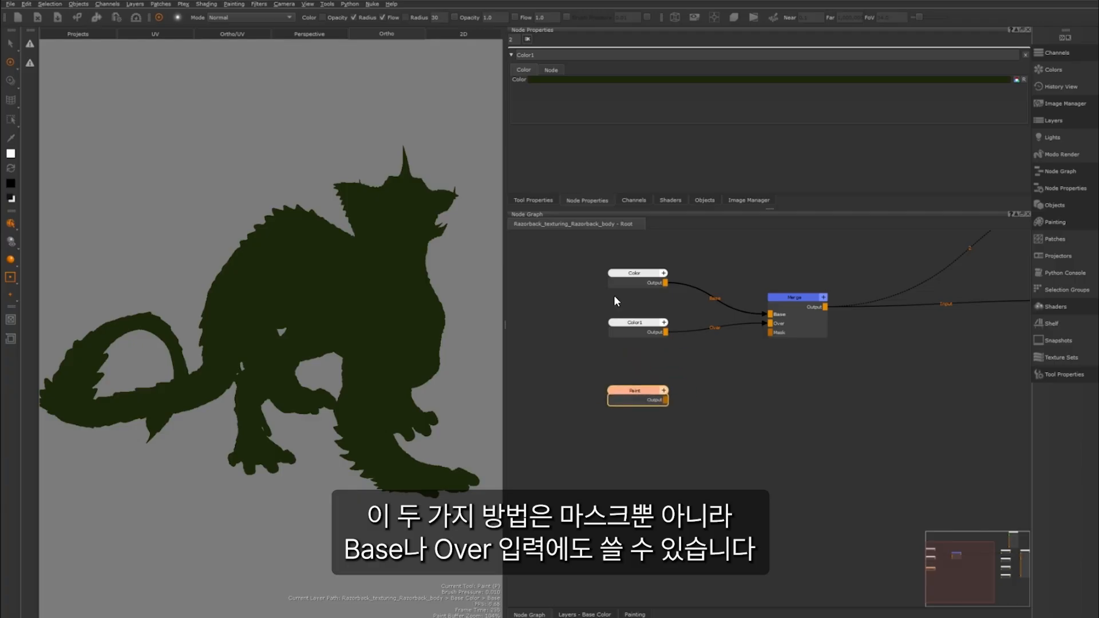